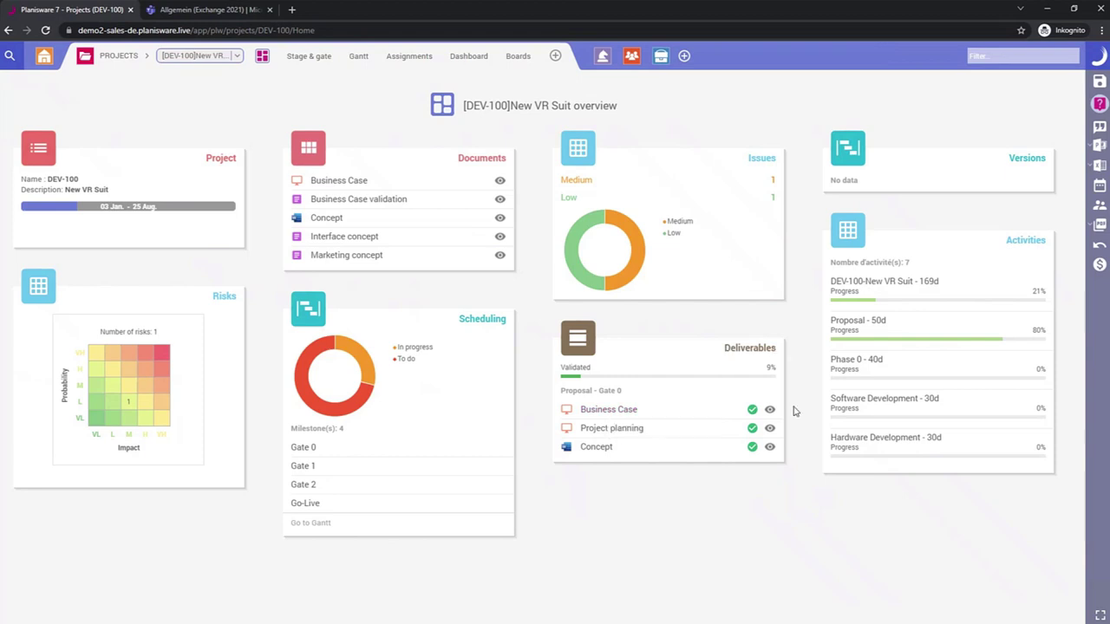
Open the Concept document from the stage-and-gate deliverables and review its pin and area annotations.
click(602, 428)
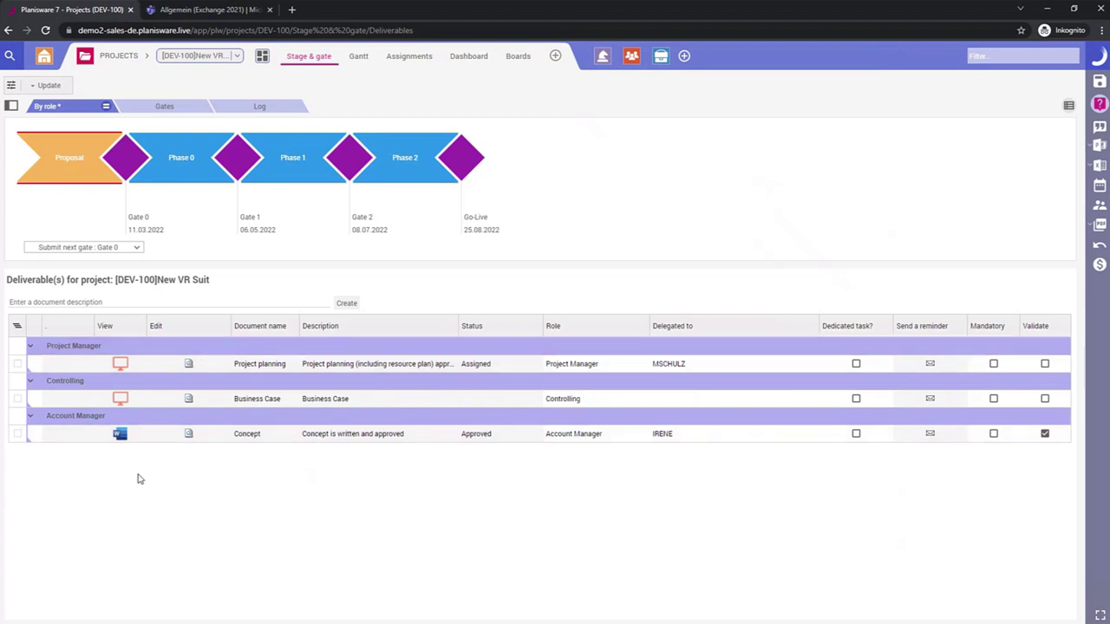
click(120, 434)
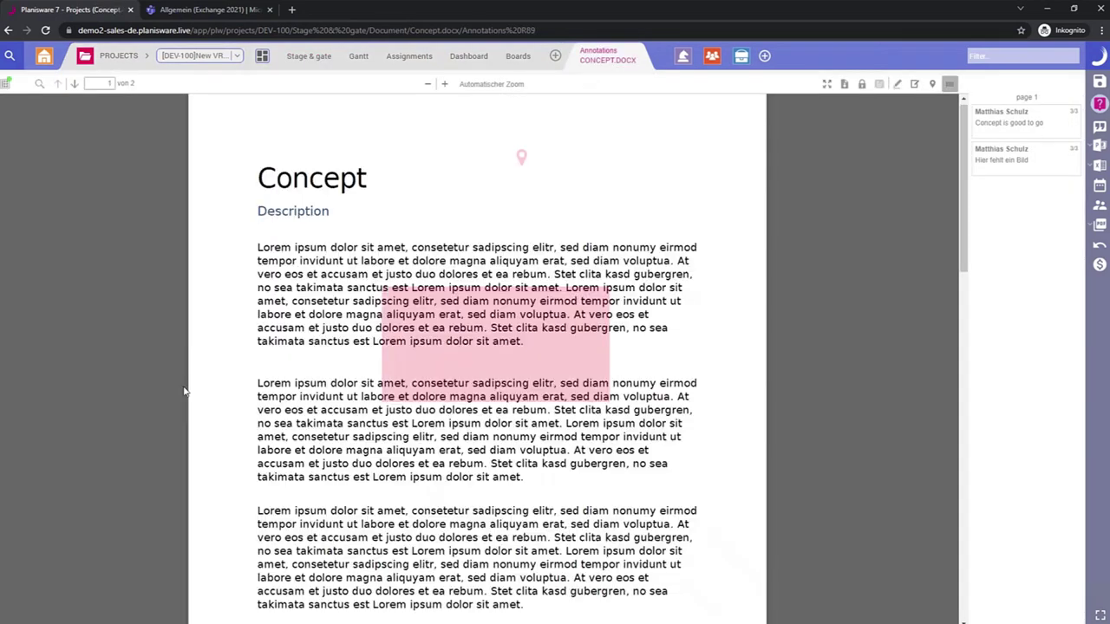
scroll(209, 391, down, 10)
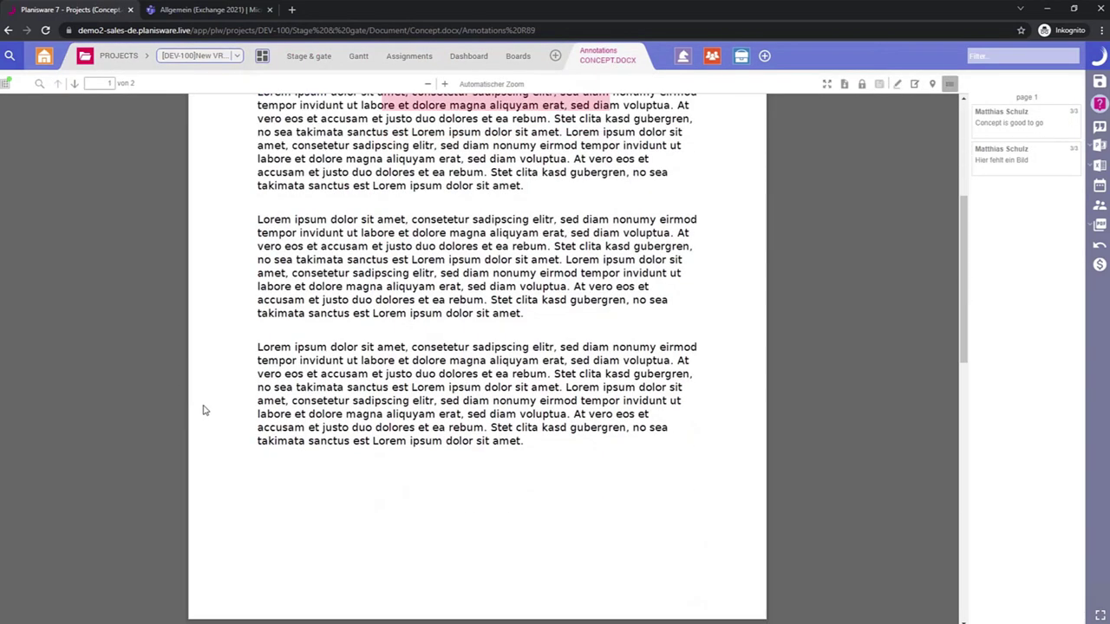
scroll(203, 408, up, 8)
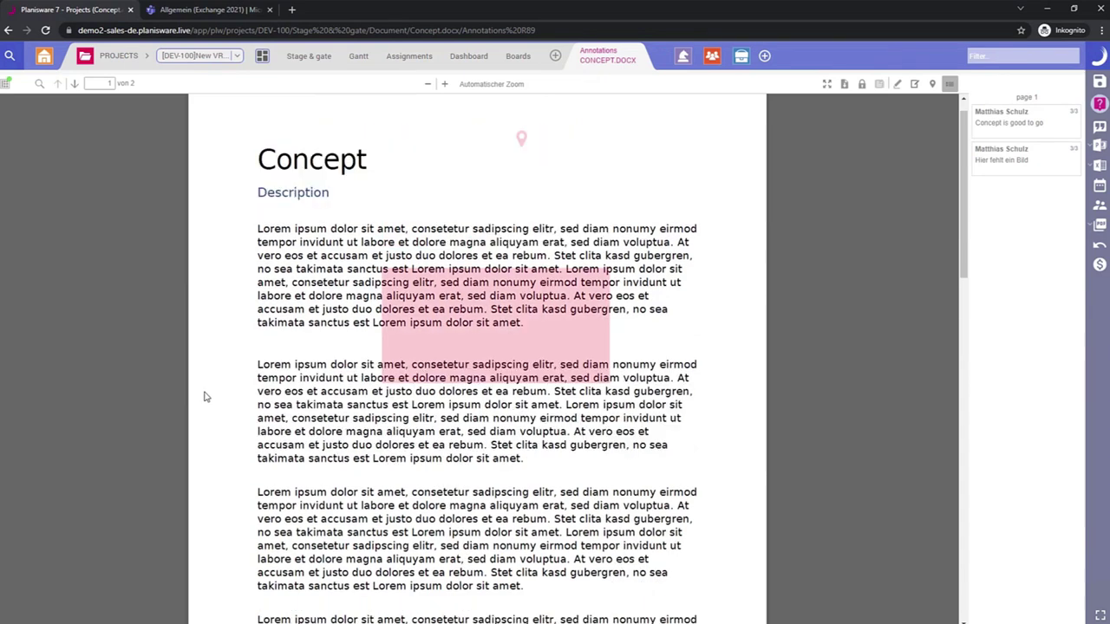
click(521, 164)
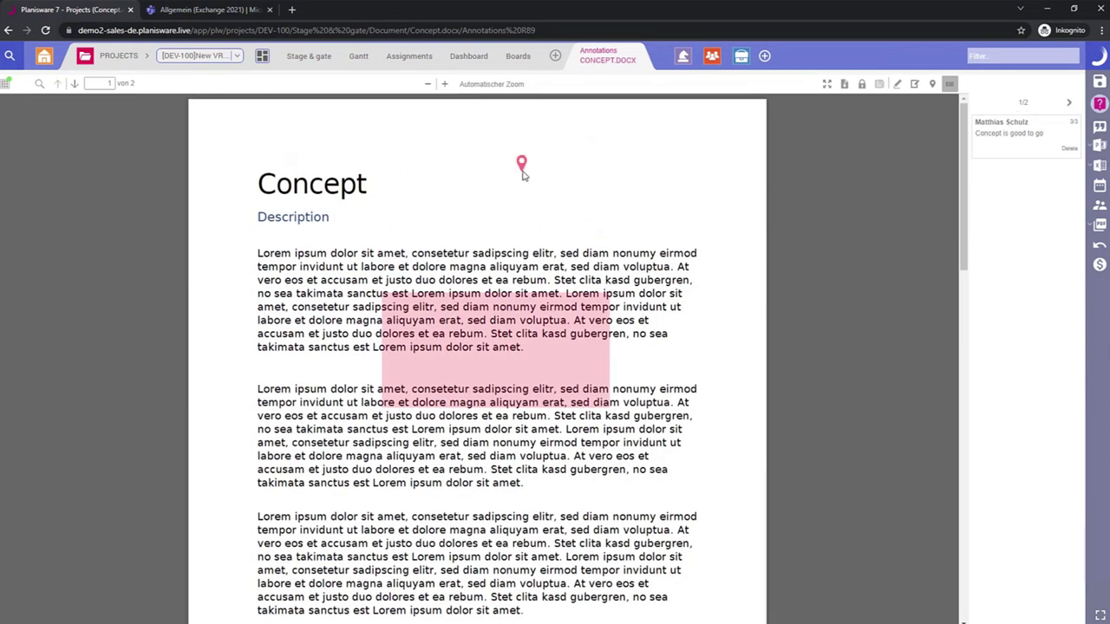
click(418, 360)
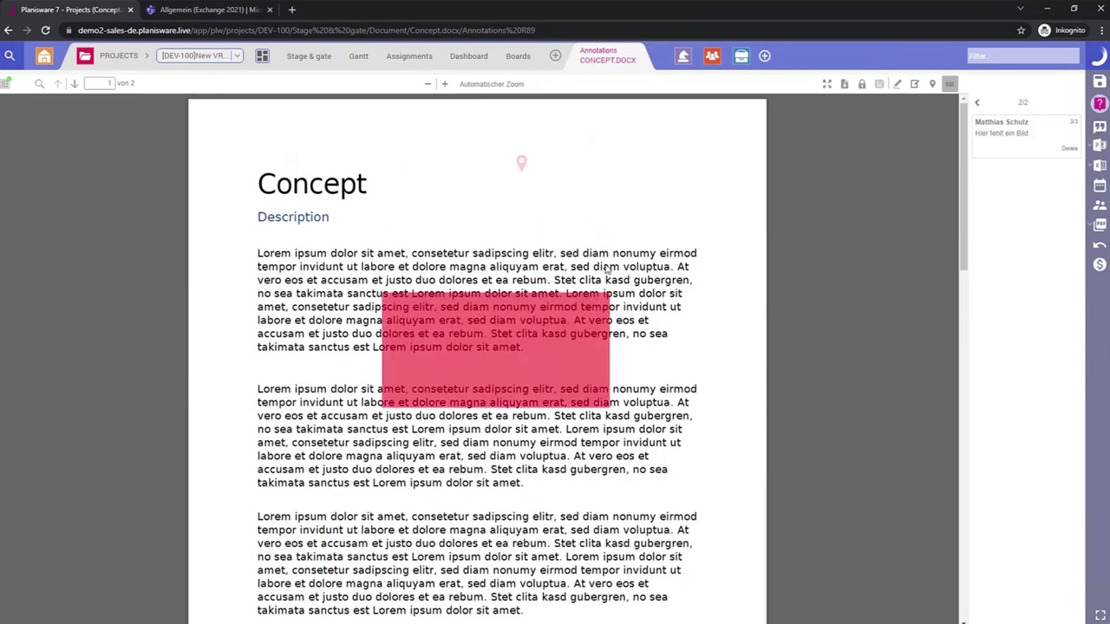
click(645, 58)
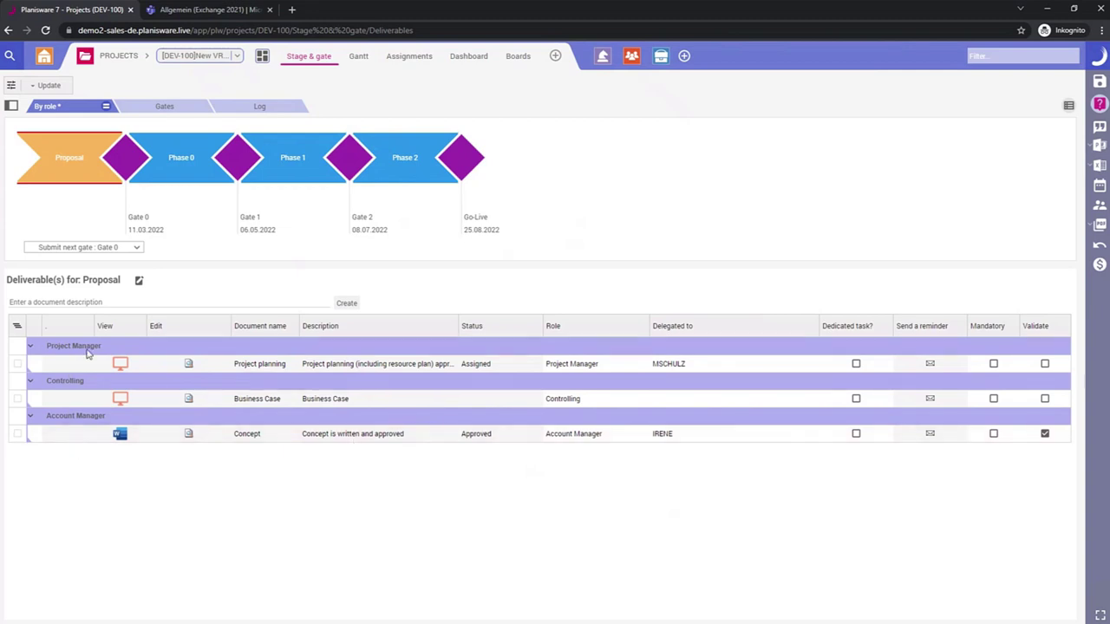
Extend the Hardware Development bar in the project's Gantt schedule to a duration of 37 days.
click(356, 61)
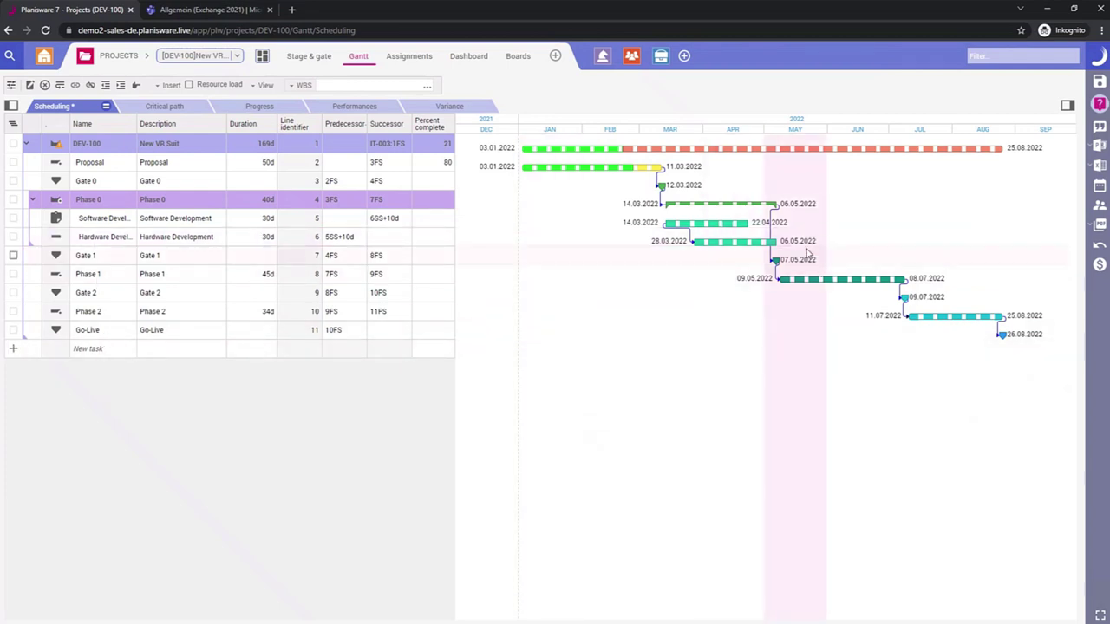
drag(784, 247, 799, 247)
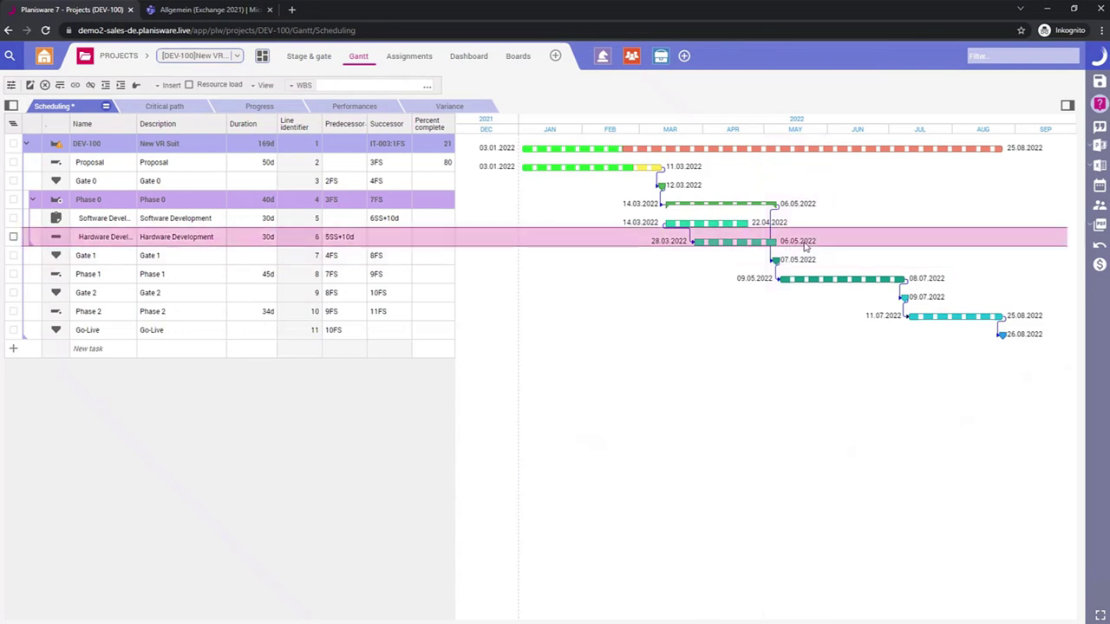
Set the duration of Hardware Development to 30 days and of Phase 1 to 40 days, and save the schedule.
click(258, 240)
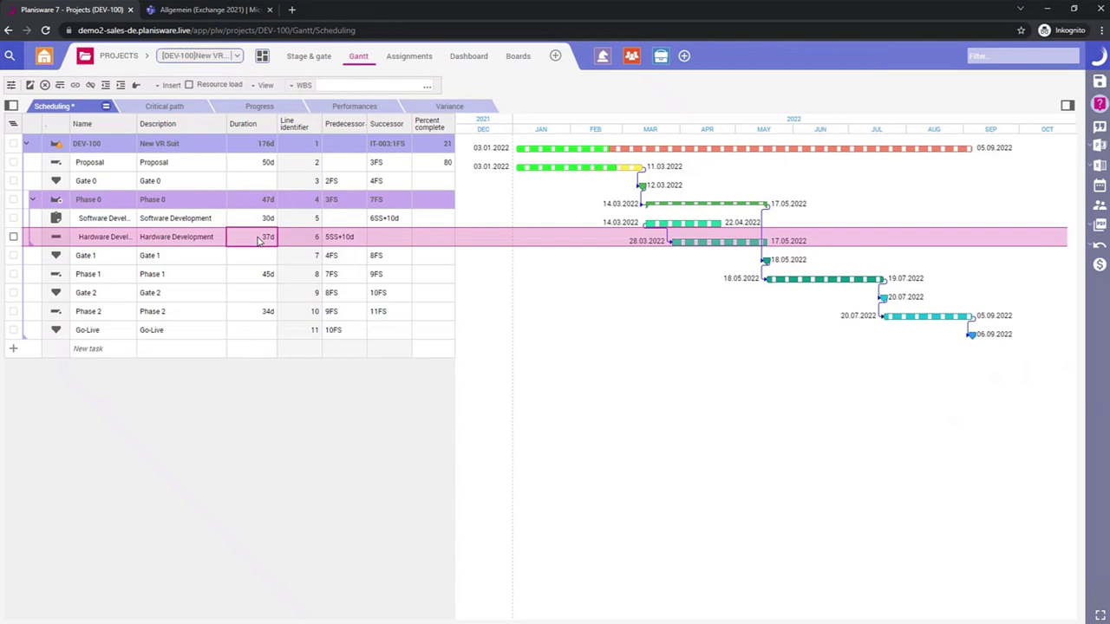
text(30)
key(Return)
key(Down)
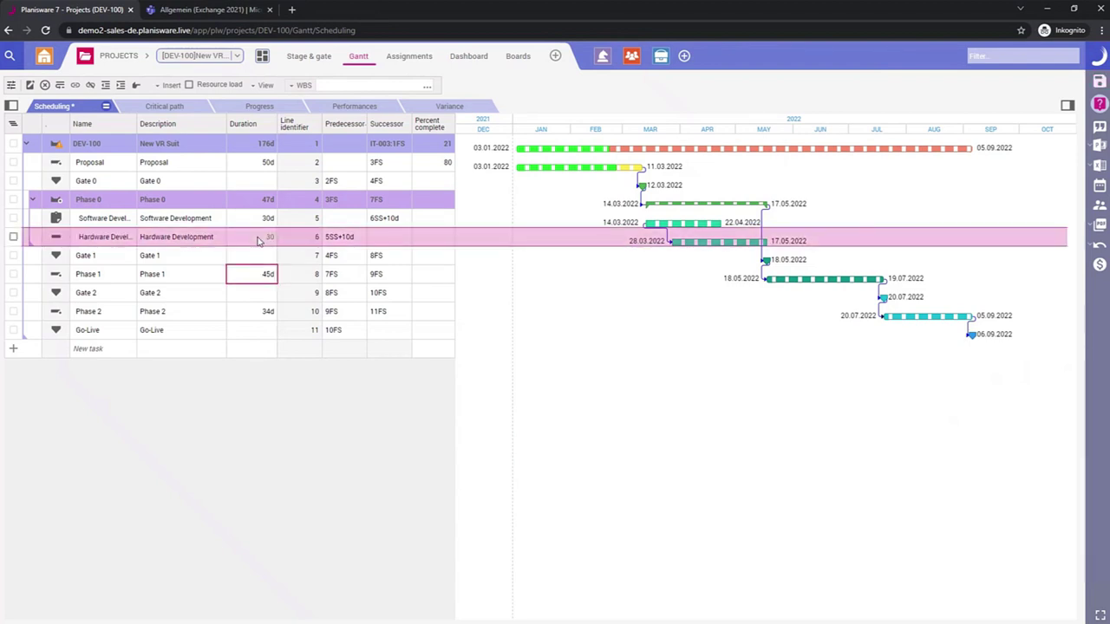
text(40)
key(Return)
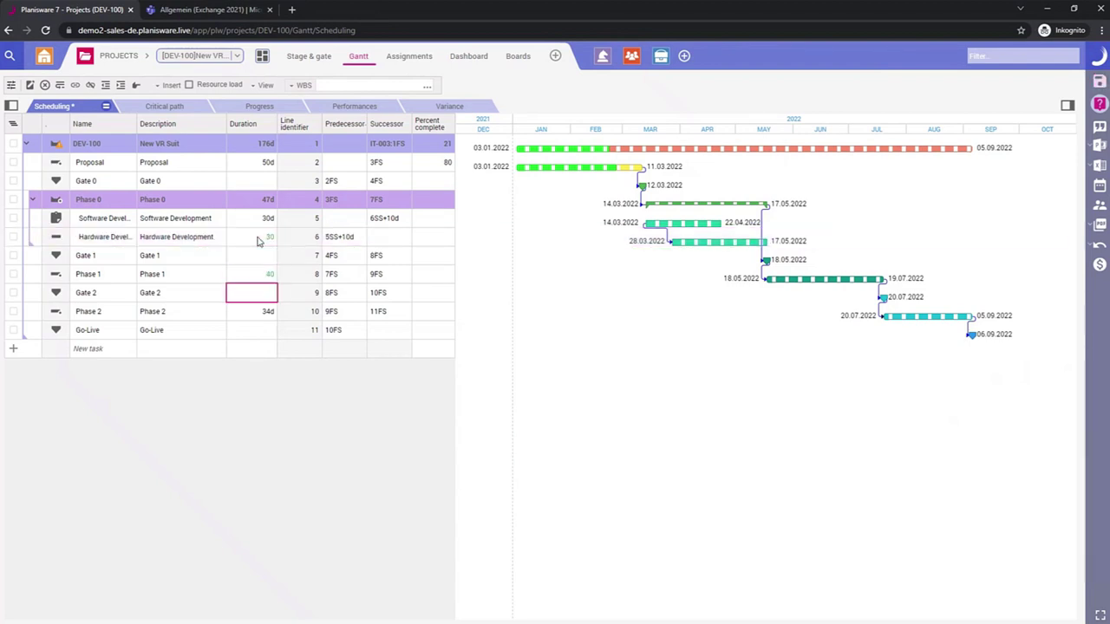
click(1101, 79)
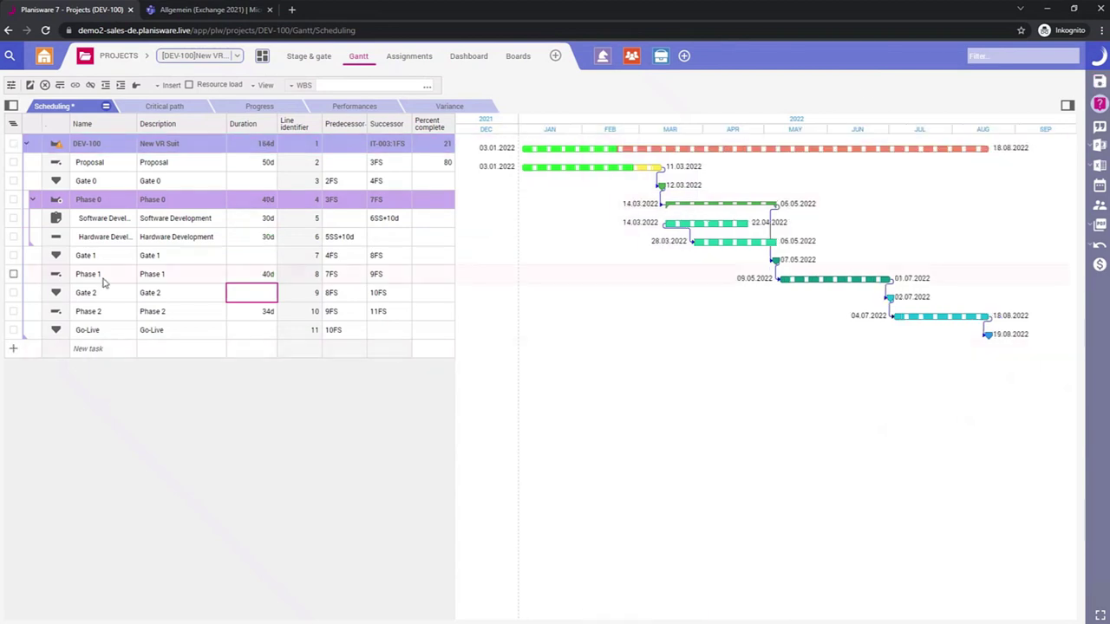
Duplicate the Hardware Development task within Phase 0.
click(13, 237)
click(13, 238)
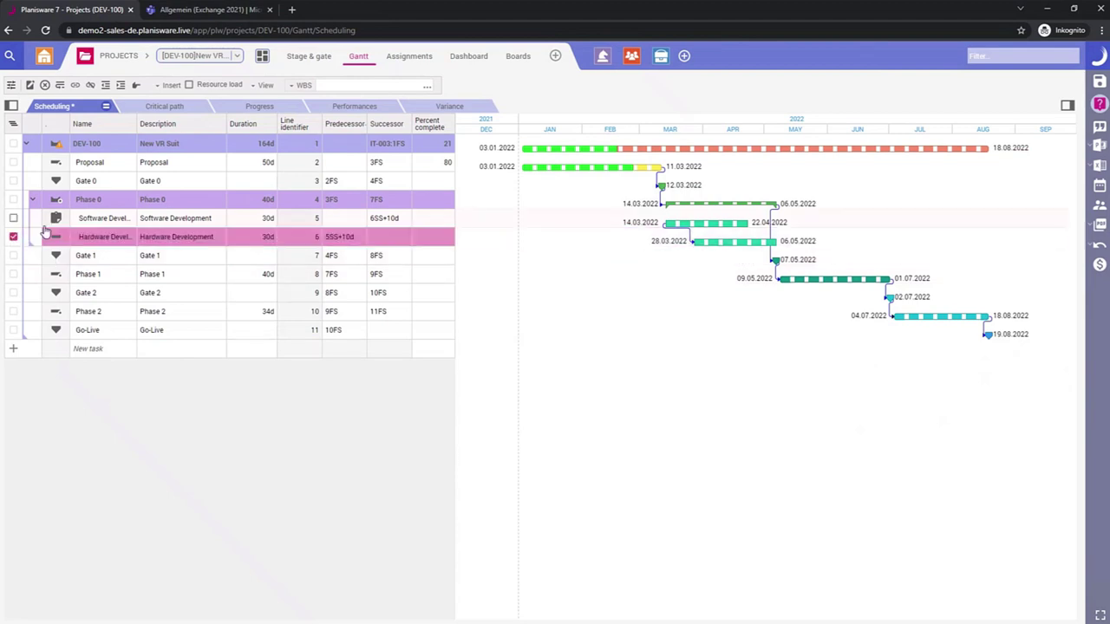
click(60, 85)
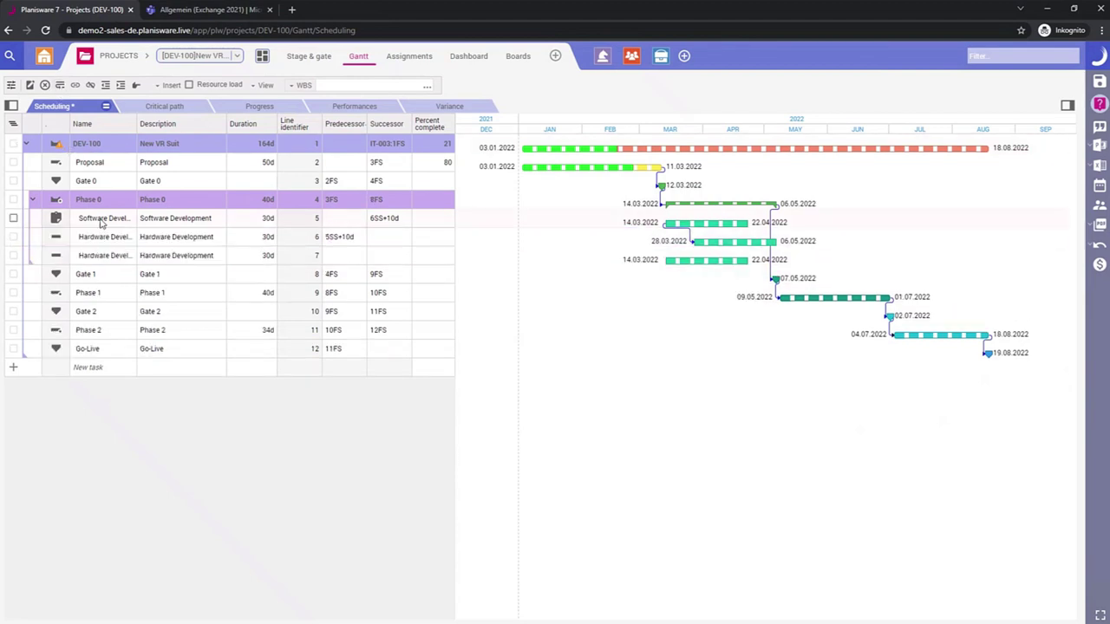
Change both the name and the description of the duplicated Hardware Development task to Testlauf.
click(106, 262)
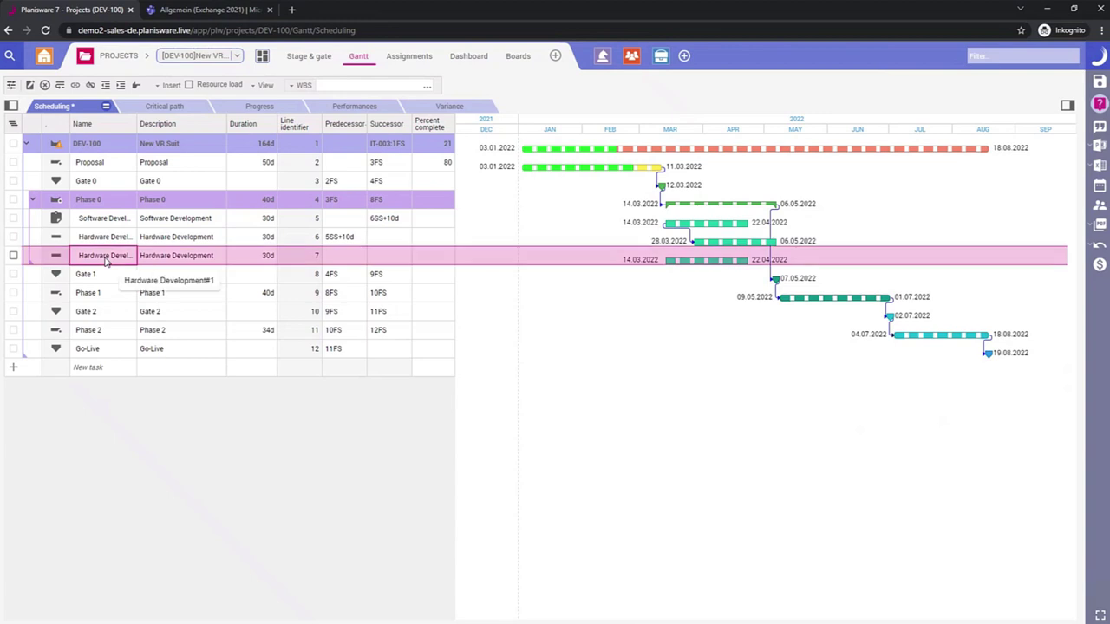
text(Test)
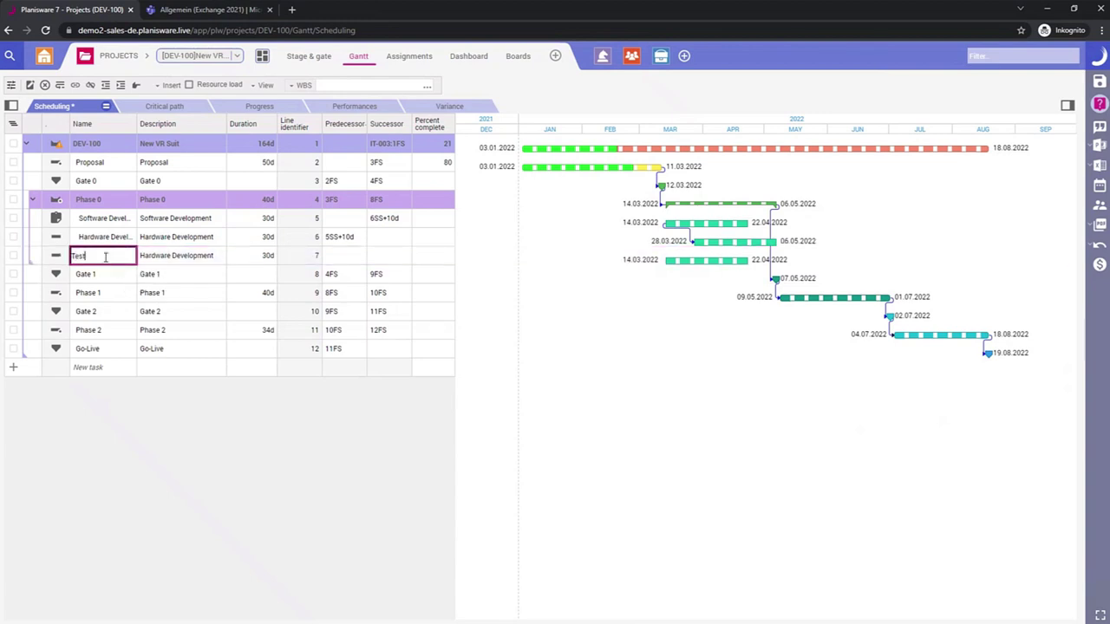
text(lauf)
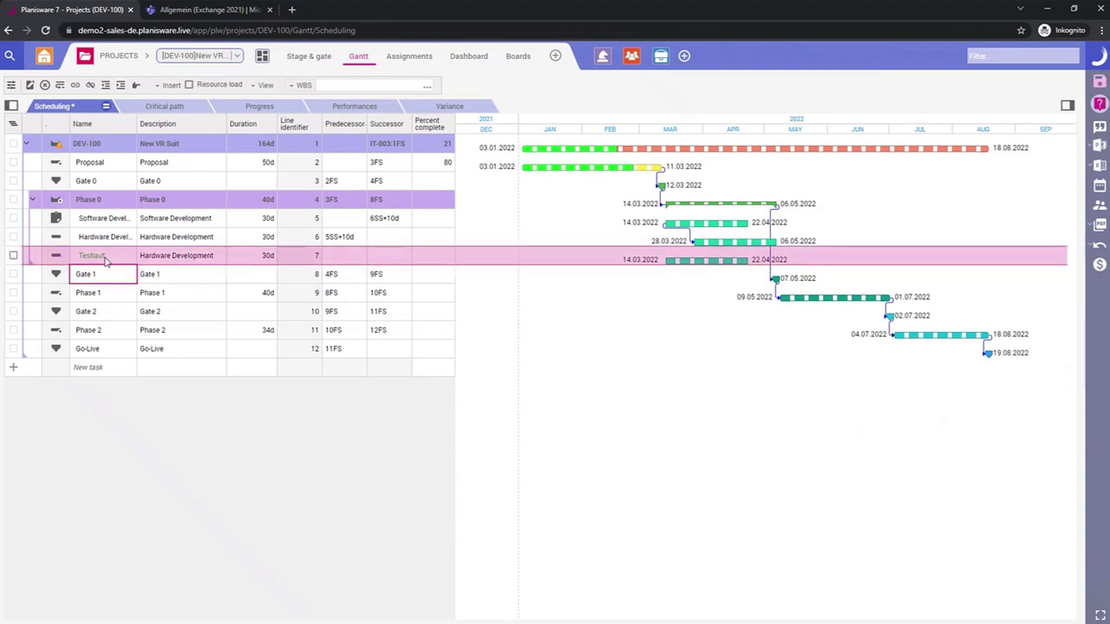
key(Return)
click(187, 261)
text(Testlauf)
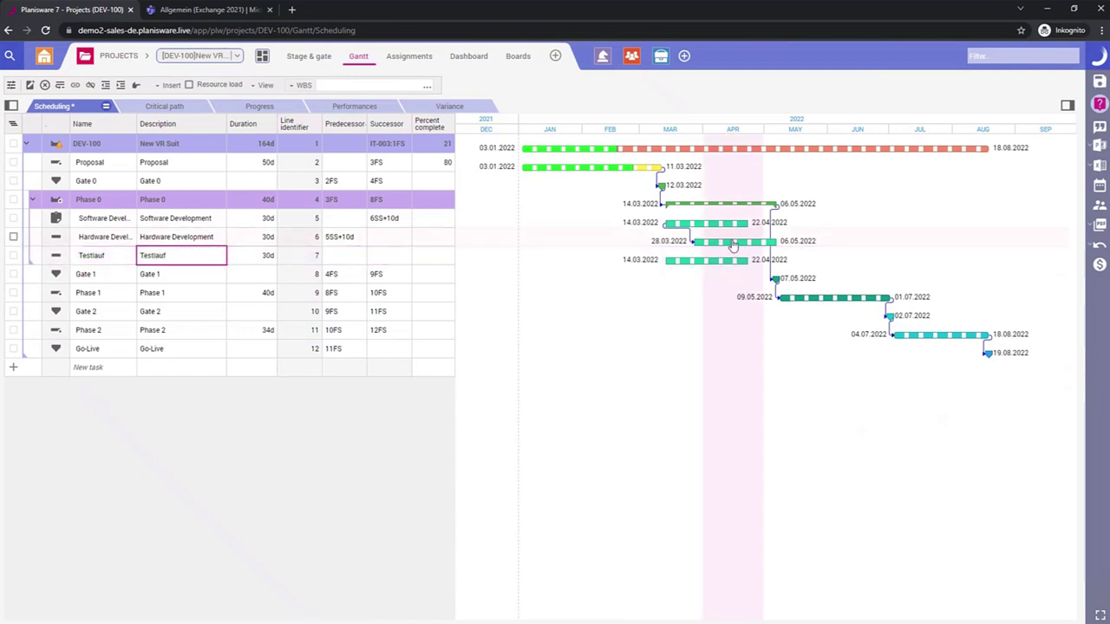
Link Testlauf as finish-to-start successor of Hardware Development, and fold the list of all resources to level 3.
click(634, 262)
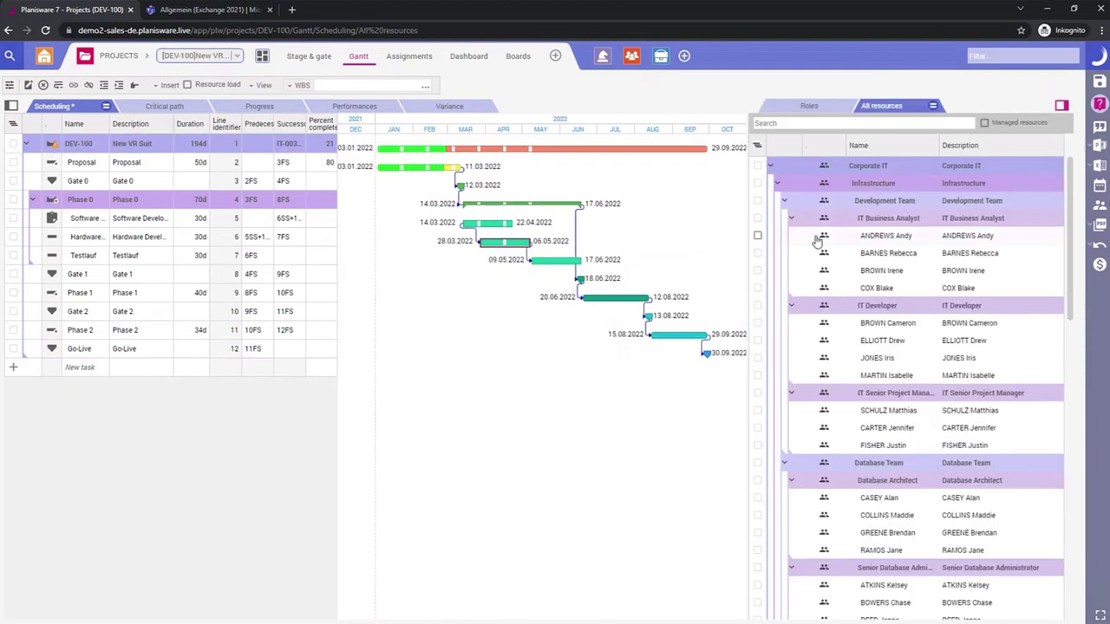
click(758, 152)
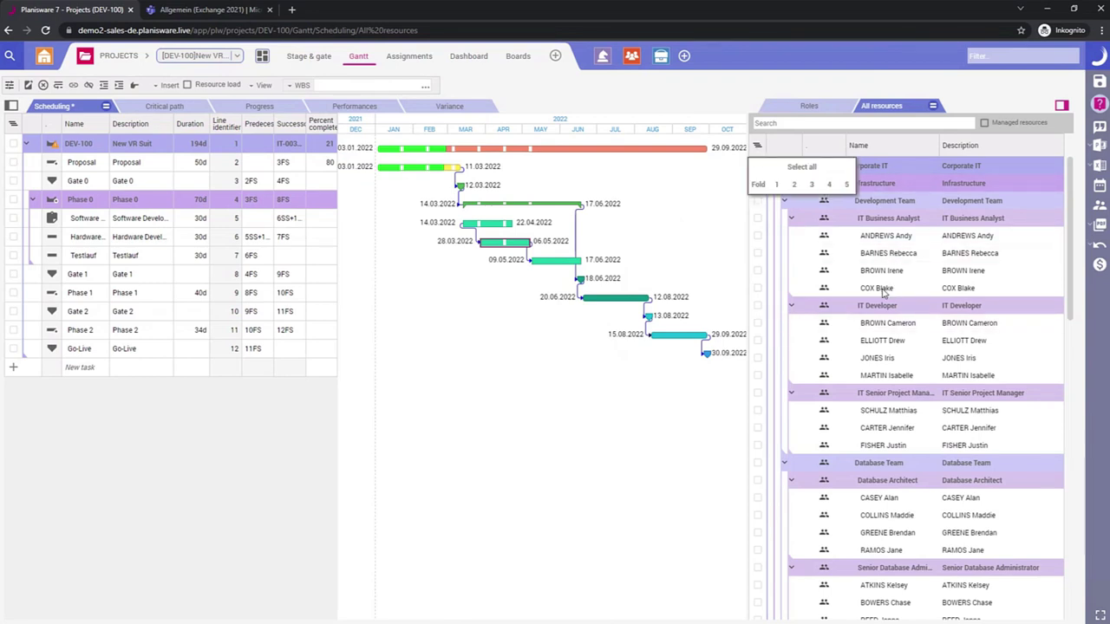
click(813, 187)
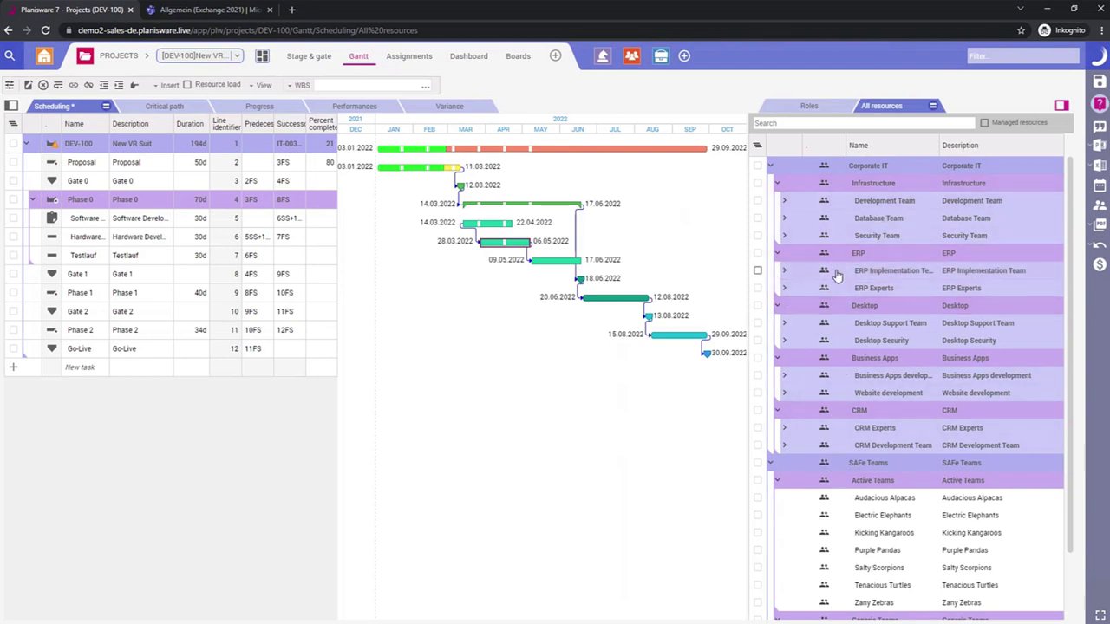
Assign the Database Team to the Testlauf task as planned hours with a working factor of 0,5.
click(758, 219)
drag(759, 220, 86, 257)
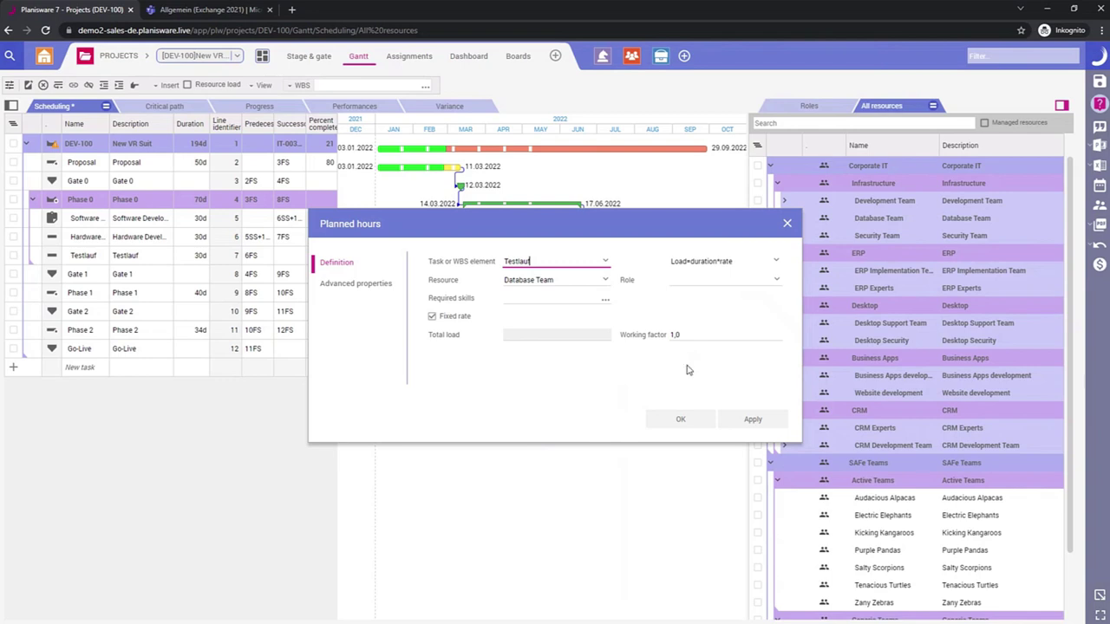
click(704, 335)
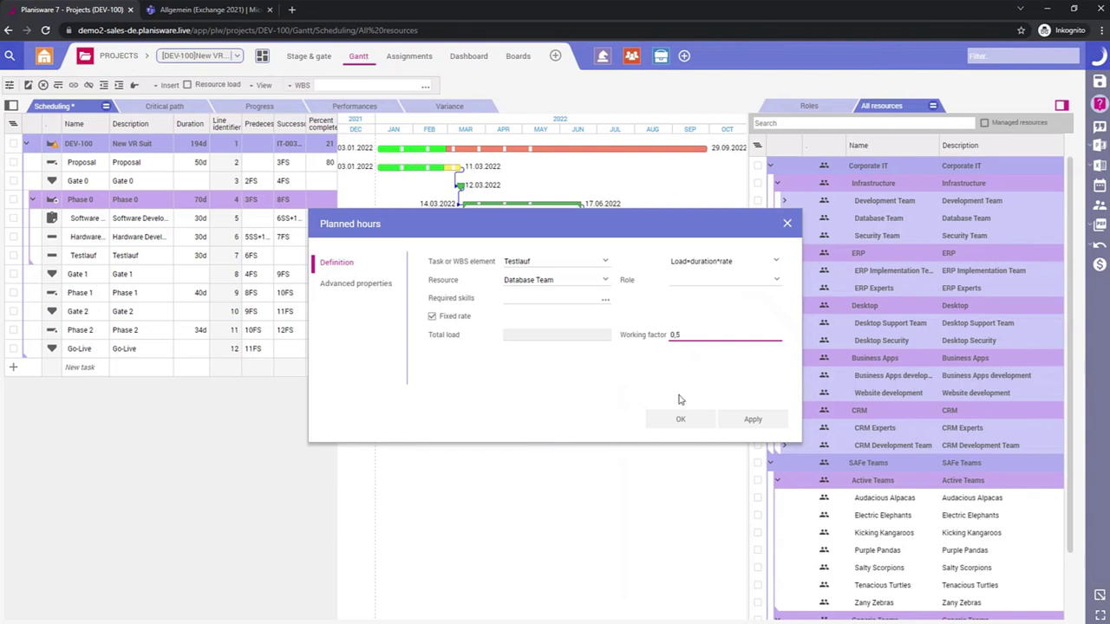
click(681, 421)
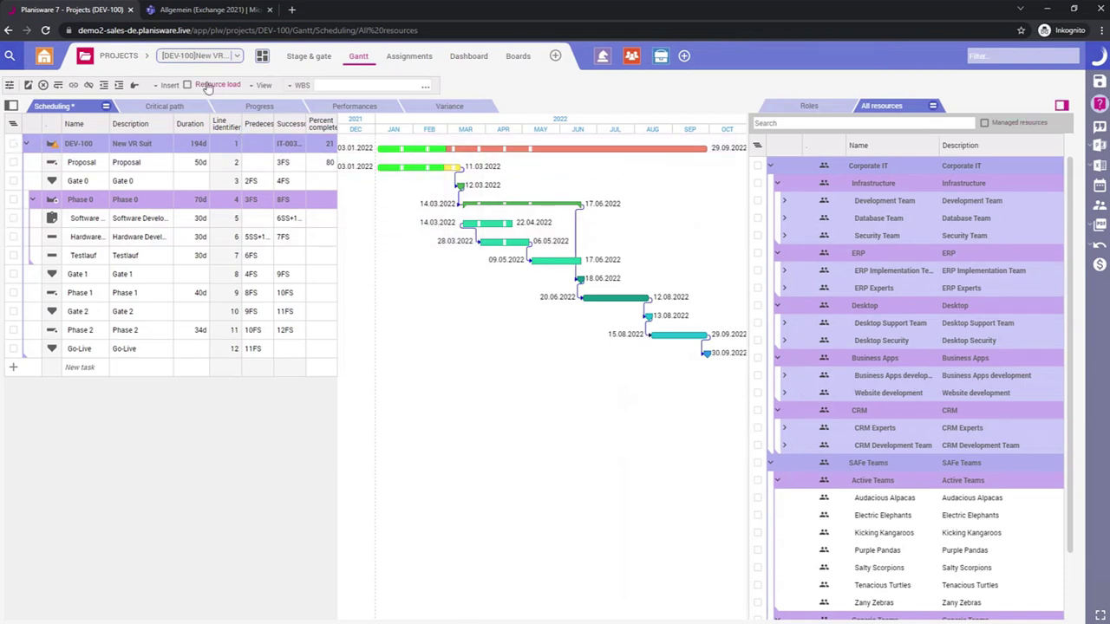
Replace the resource list with the resource load display, and show hours type summary lines with Testlauf expanded.
click(1059, 105)
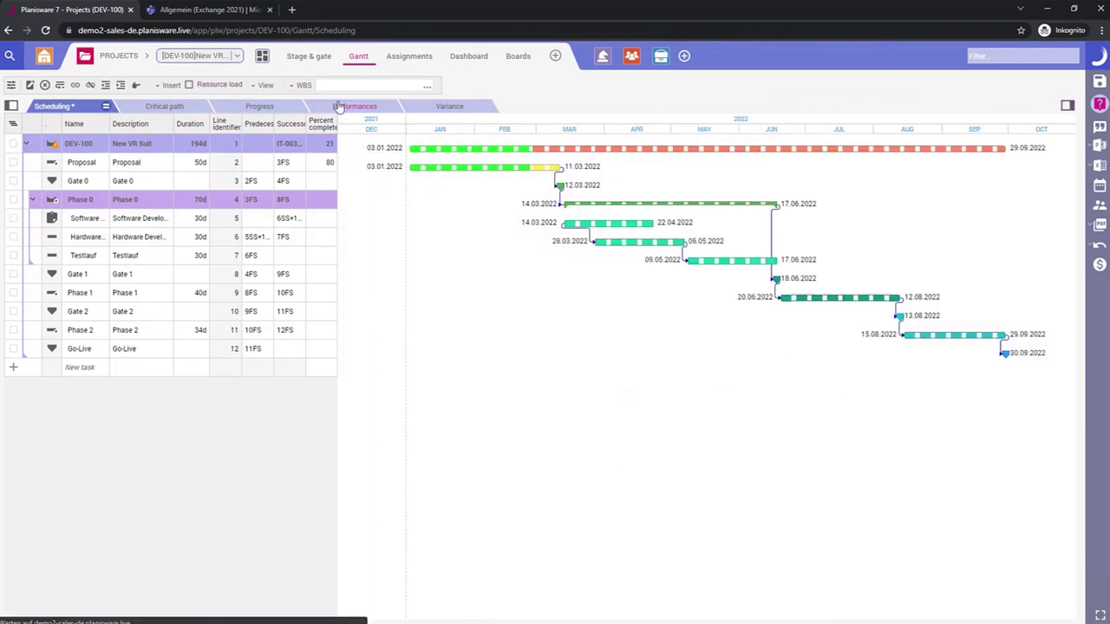
click(219, 84)
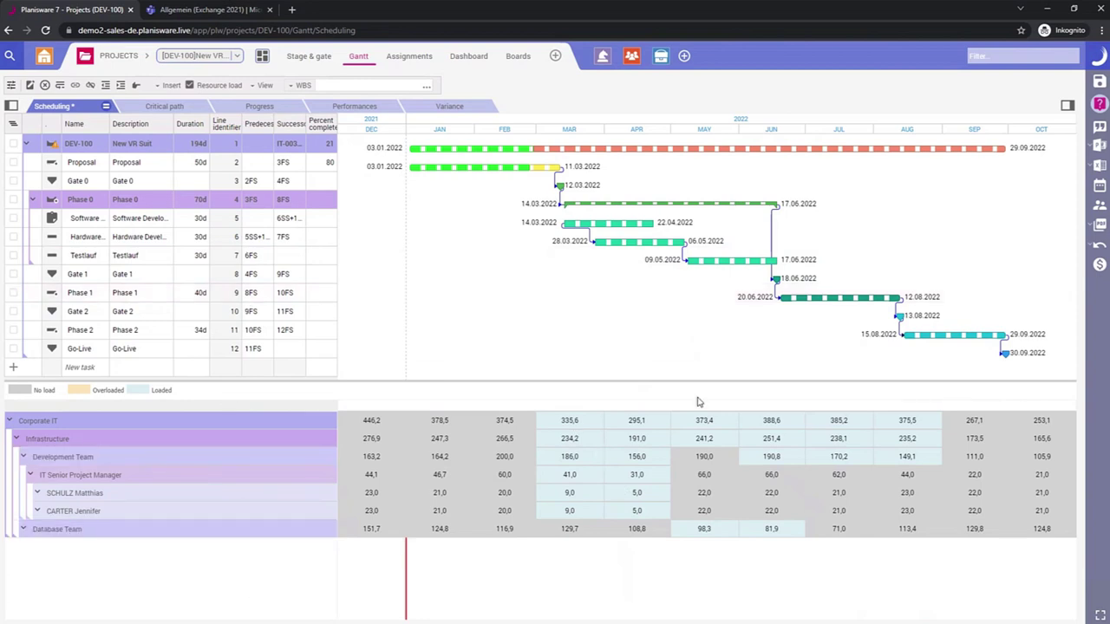
click(261, 85)
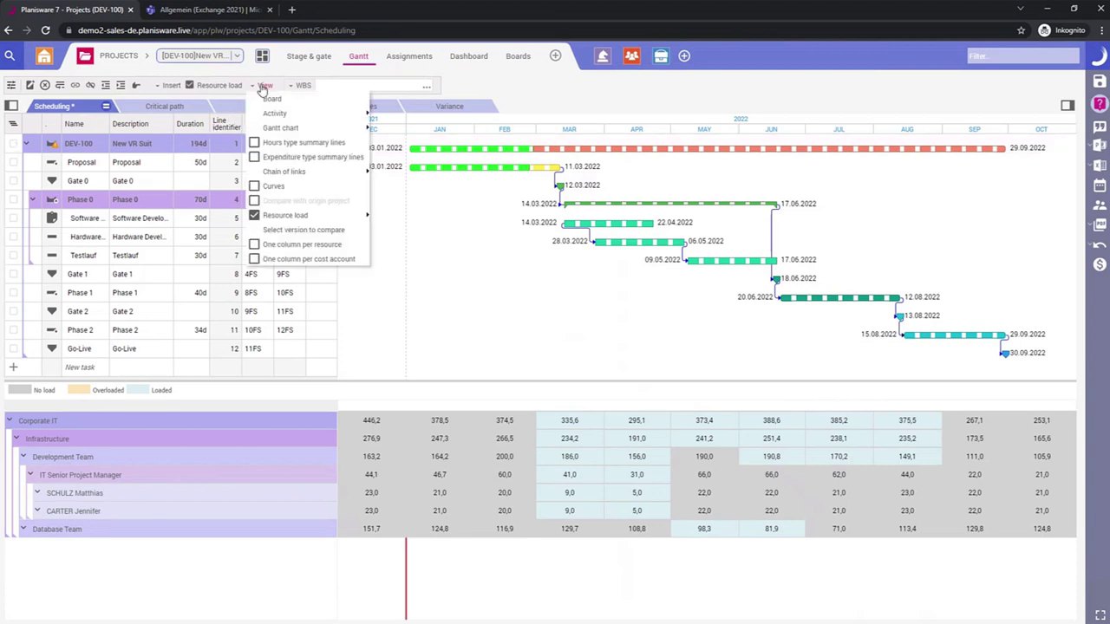
click(276, 144)
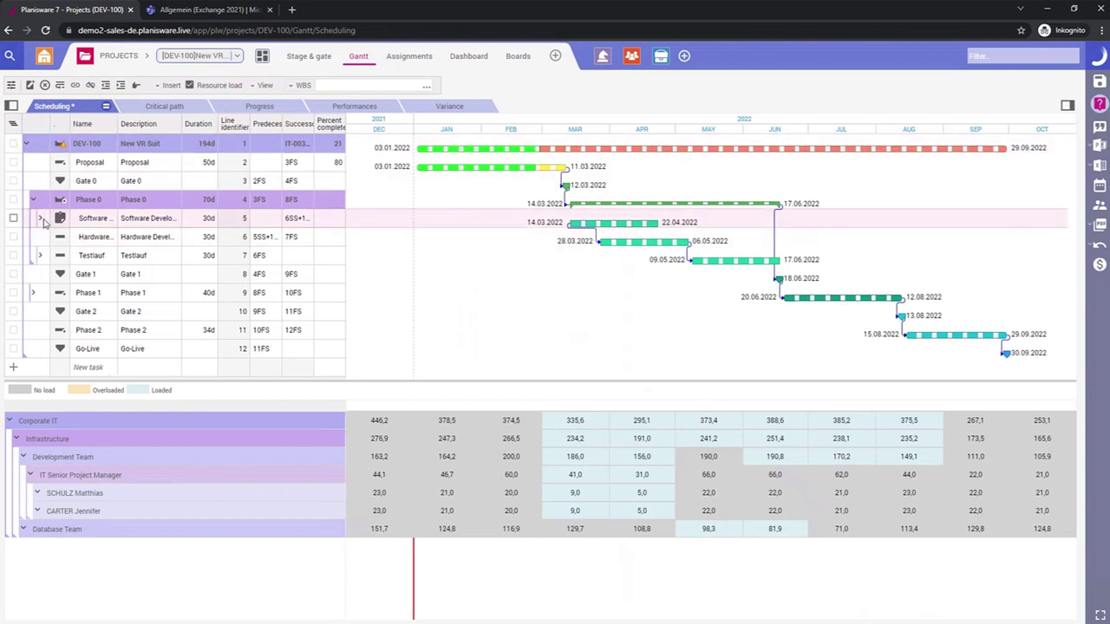
click(39, 256)
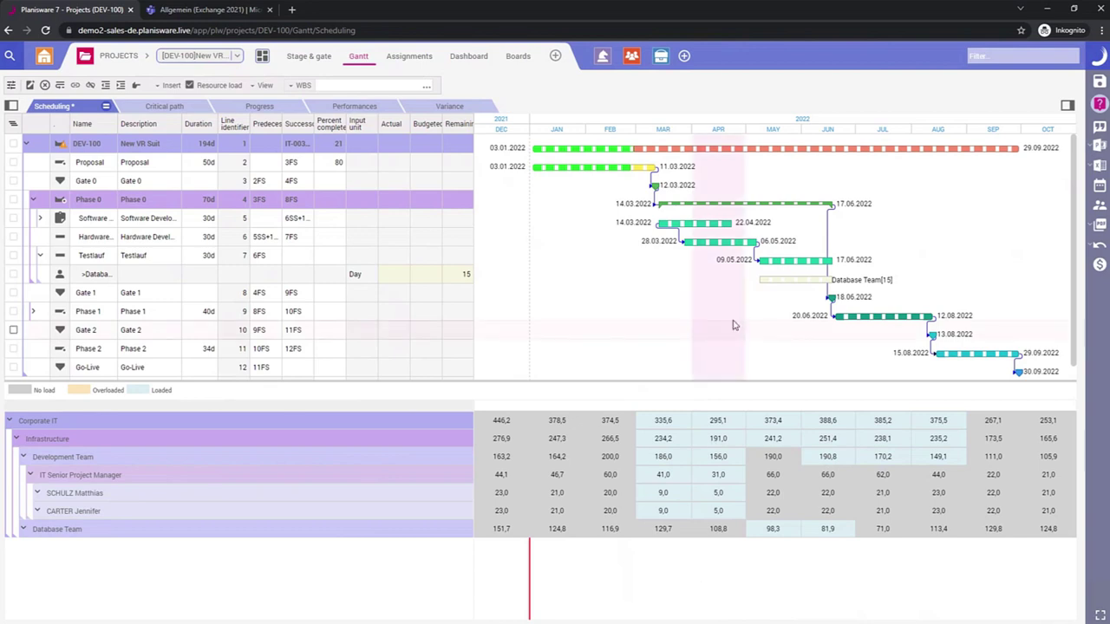
Try shifting the Testlauf task to a start date of 23.05.2022, and undo the shift.
drag(781, 267, 789, 269)
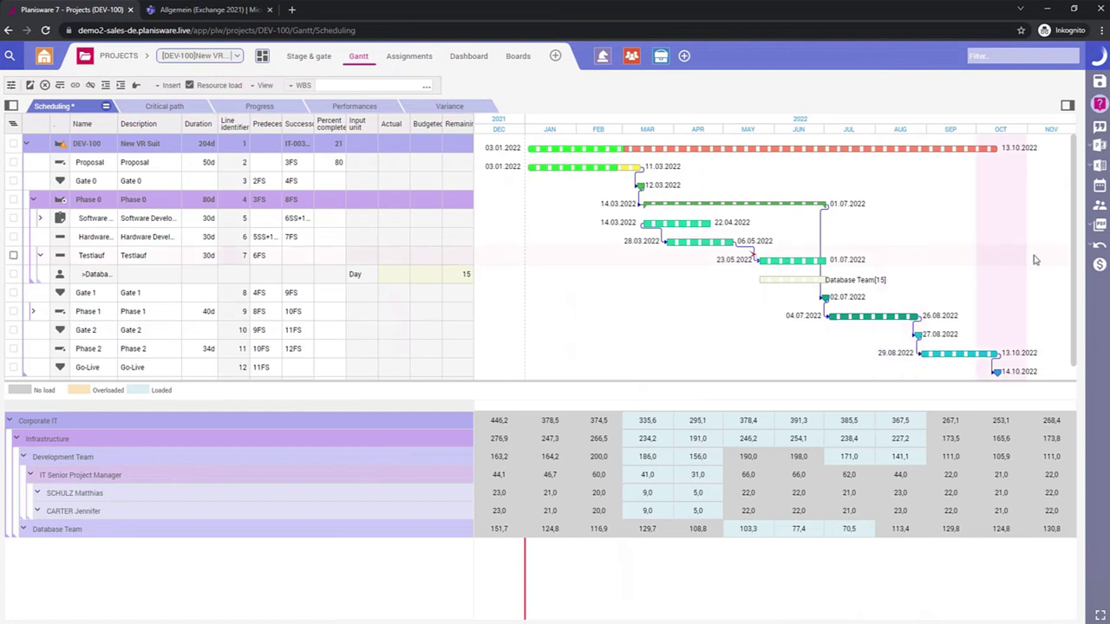
click(1098, 248)
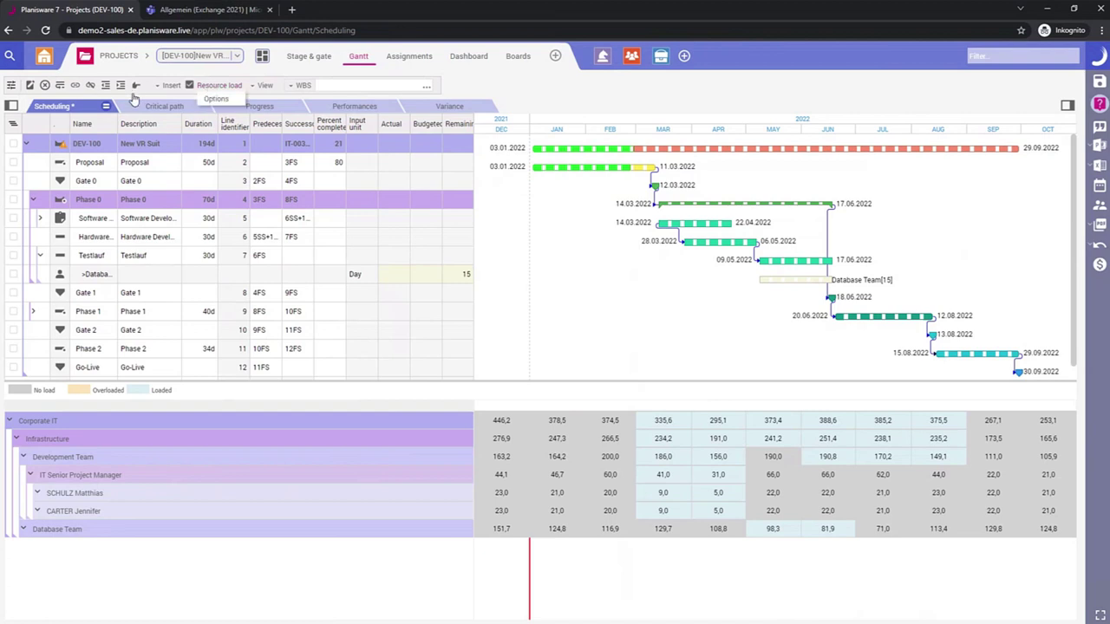
Hide the resource load display below the Gantt schedule.
click(189, 85)
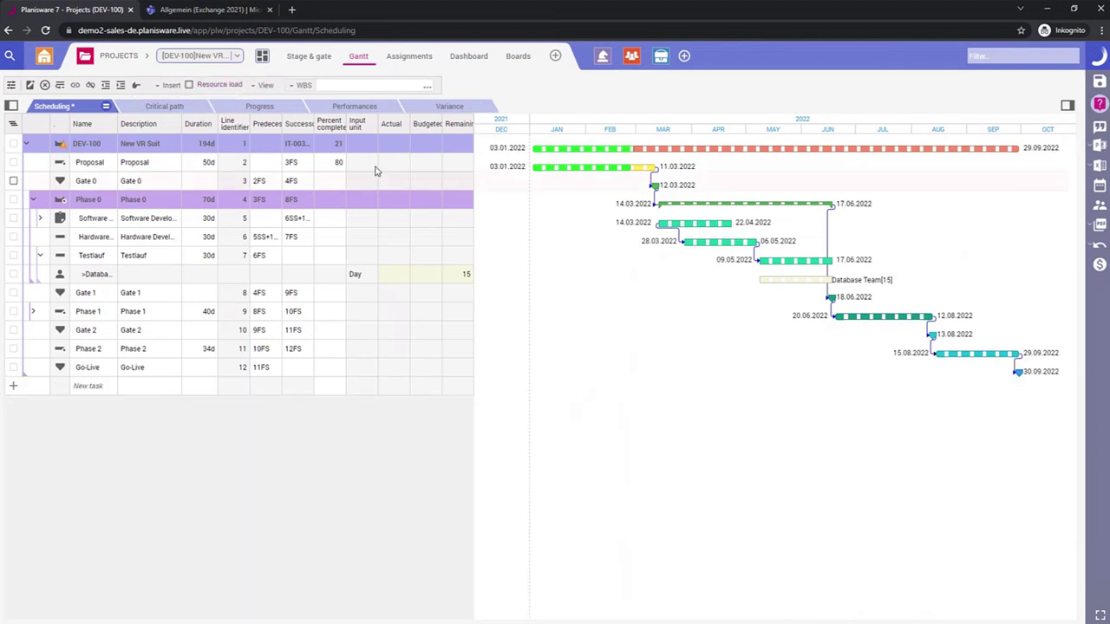
click(295, 203)
Validate the Project planning deliverable in the project's Proposal stage.
click(310, 58)
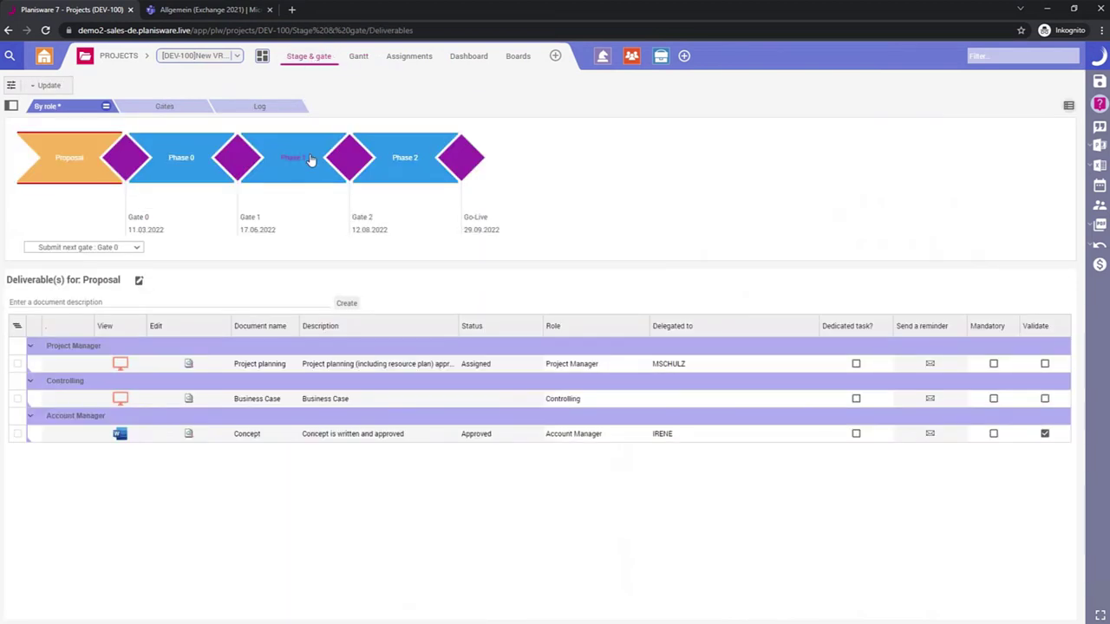
double_click(260, 368)
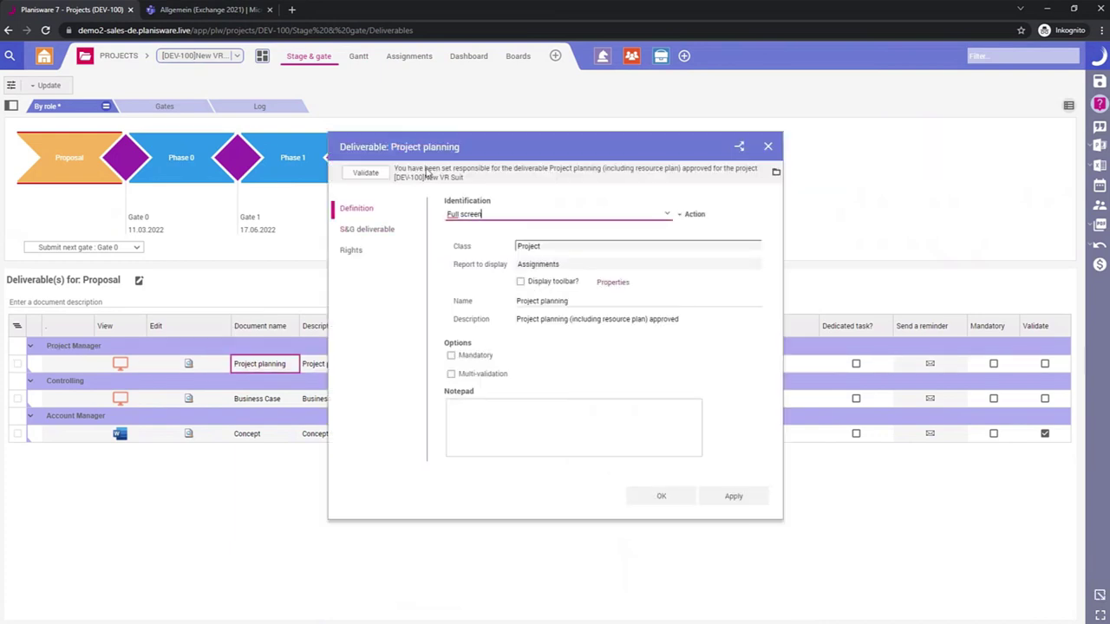
click(371, 176)
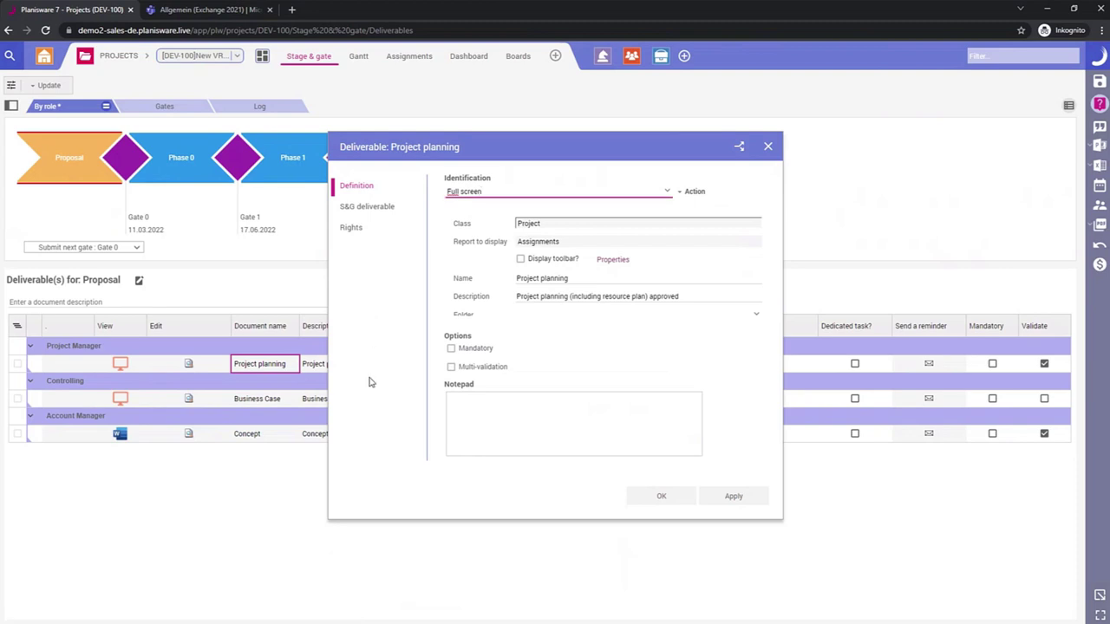
click(659, 497)
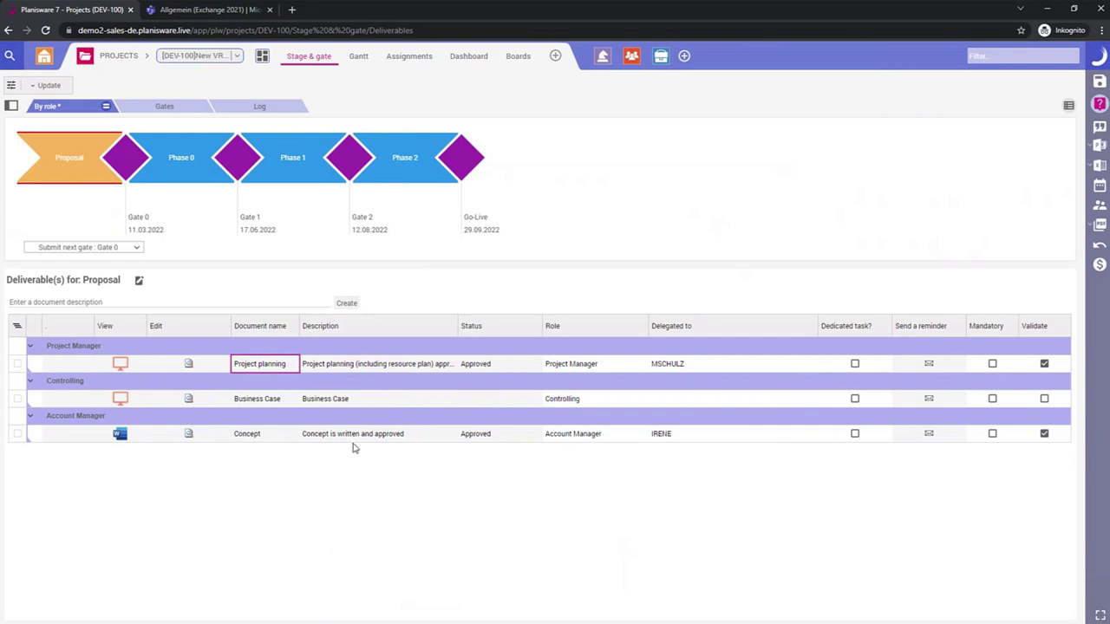
View the Business Case - VR Suit workbook in Excel and load its figures into the project's Business Case deliverable.
click(335, 405)
click(120, 399)
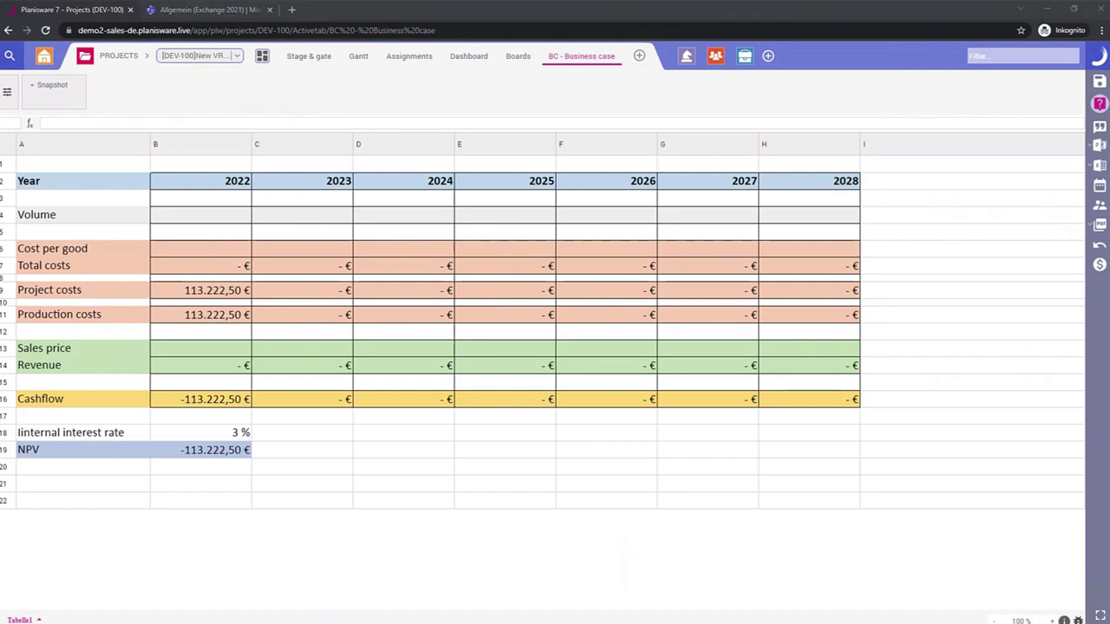
drag(594, 532, 373, 623)
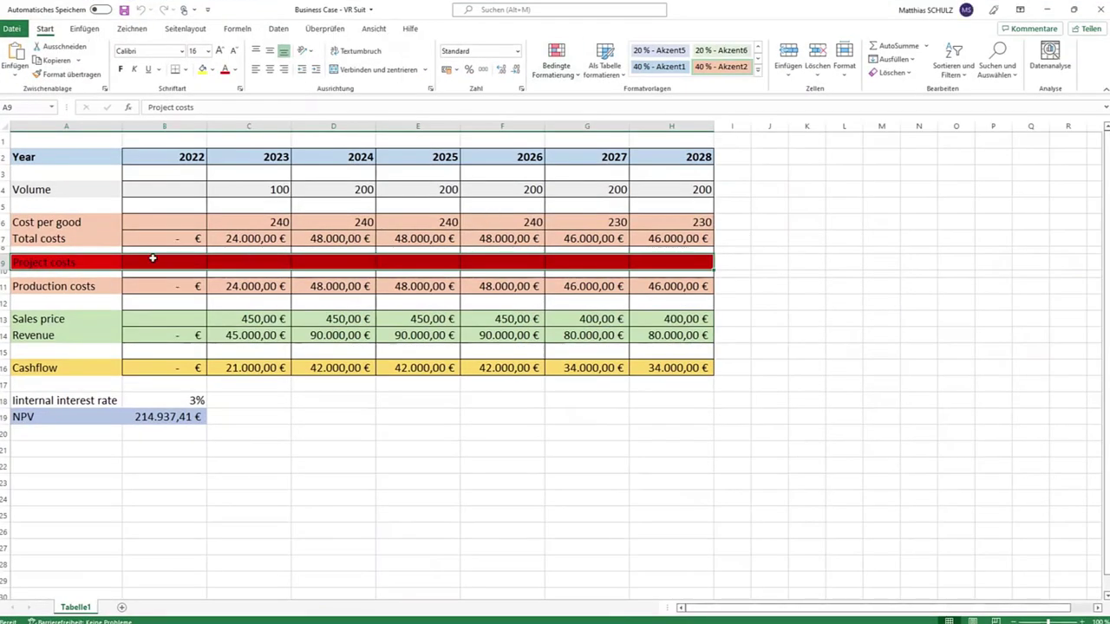
click(1098, 15)
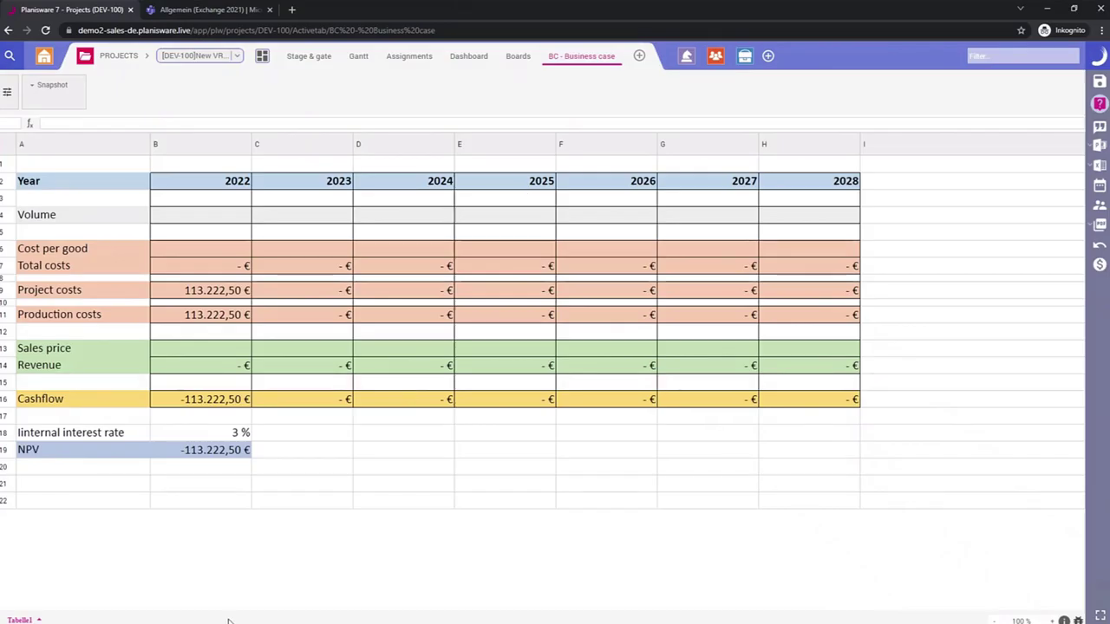
drag(422, 314, 555, 275)
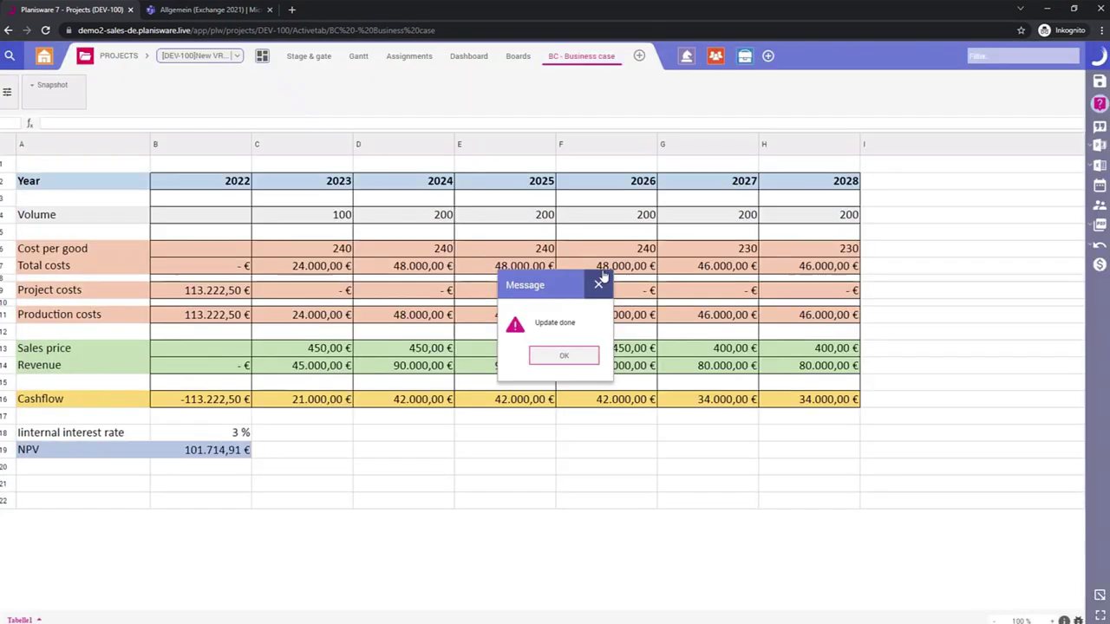
click(563, 357)
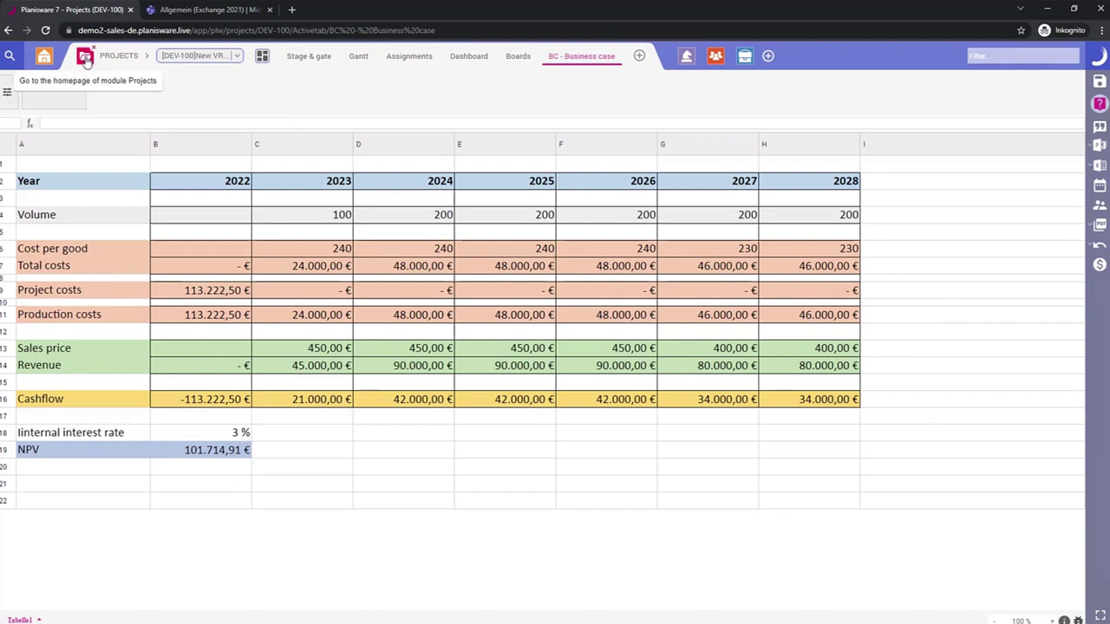
Look up New VR Suit in the list of all projects, reopen the project and submit its next gate, Gate 0.
click(85, 57)
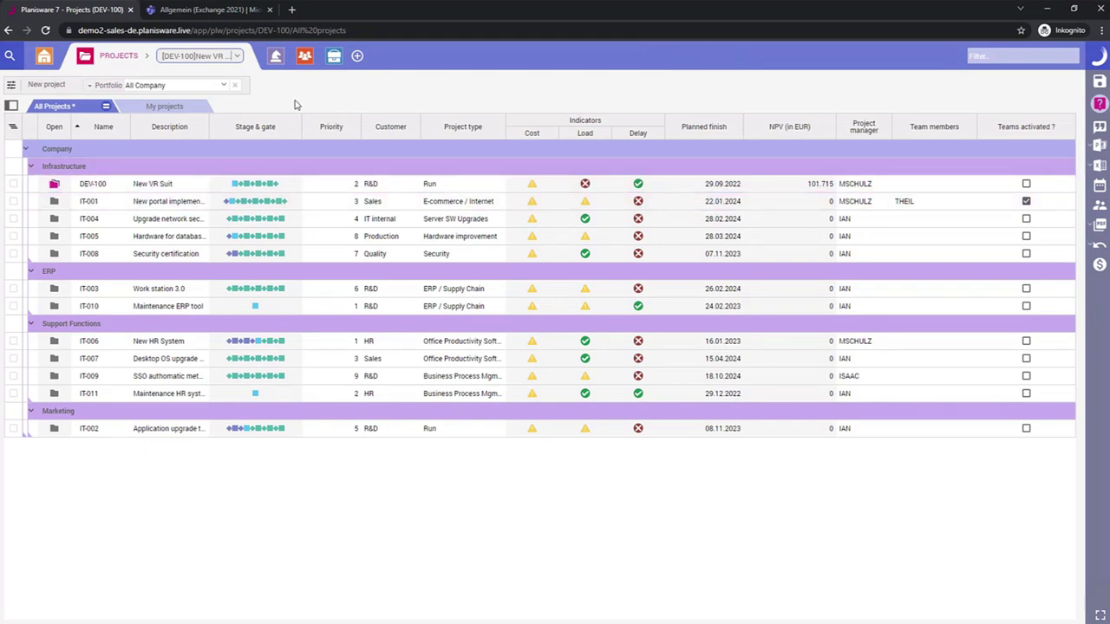
click(54, 185)
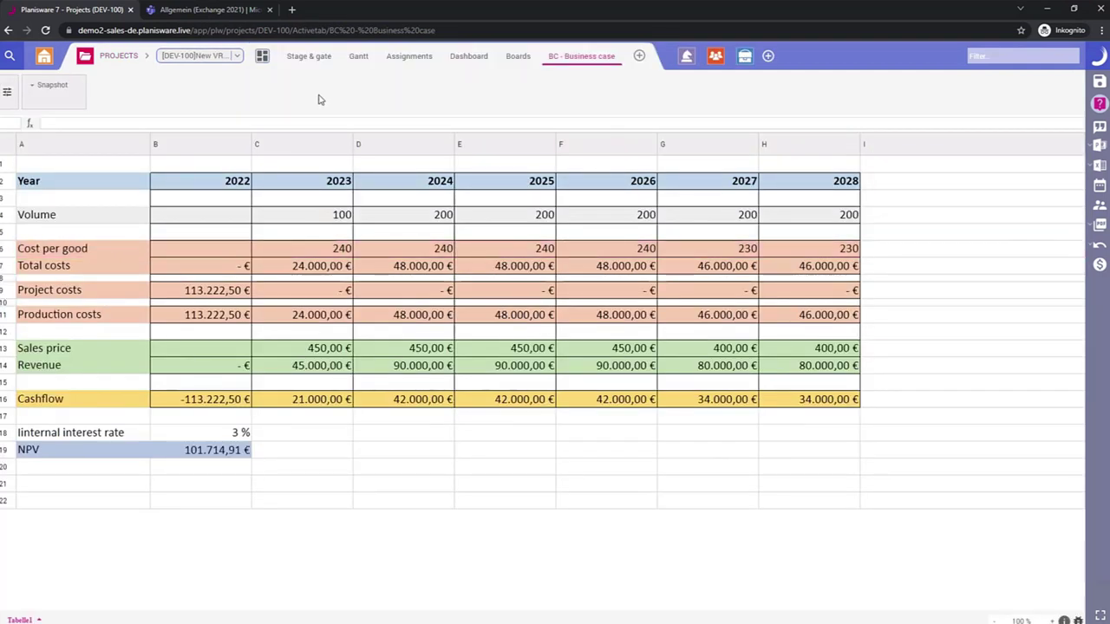
click(309, 63)
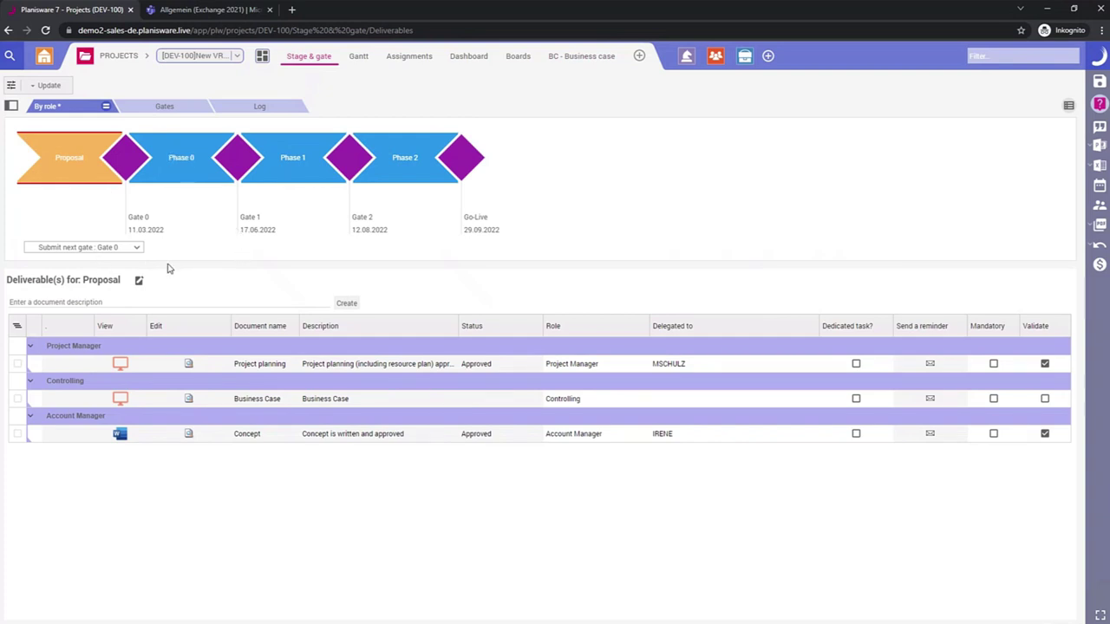
click(90, 248)
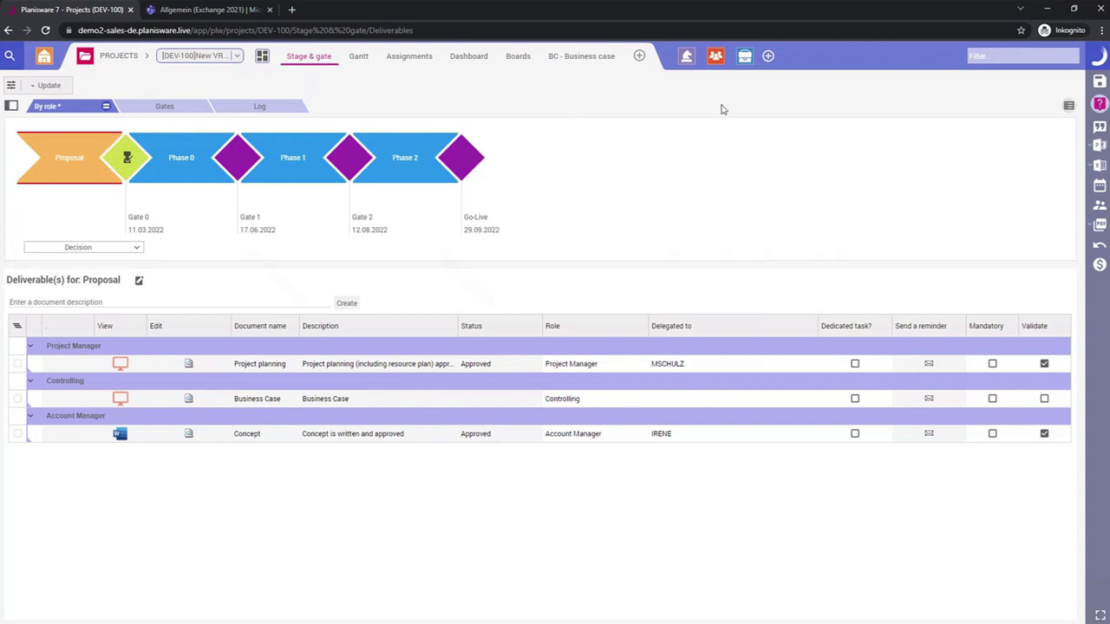
Open the Digital strategy roadmap from the Global Strategy in the strategic portfolio.
click(686, 57)
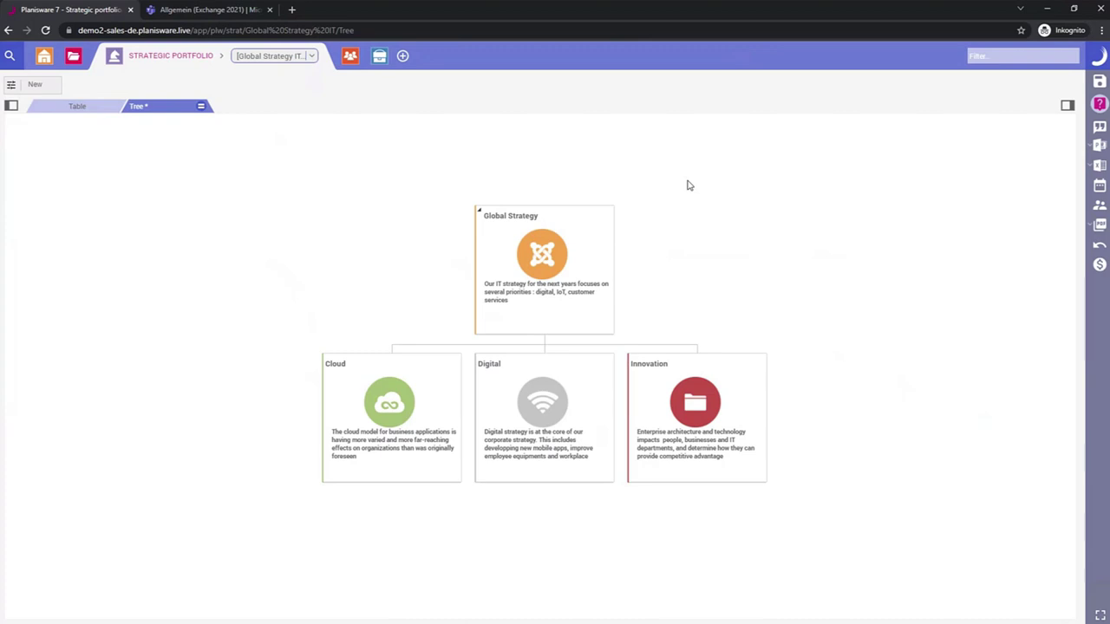
click(545, 260)
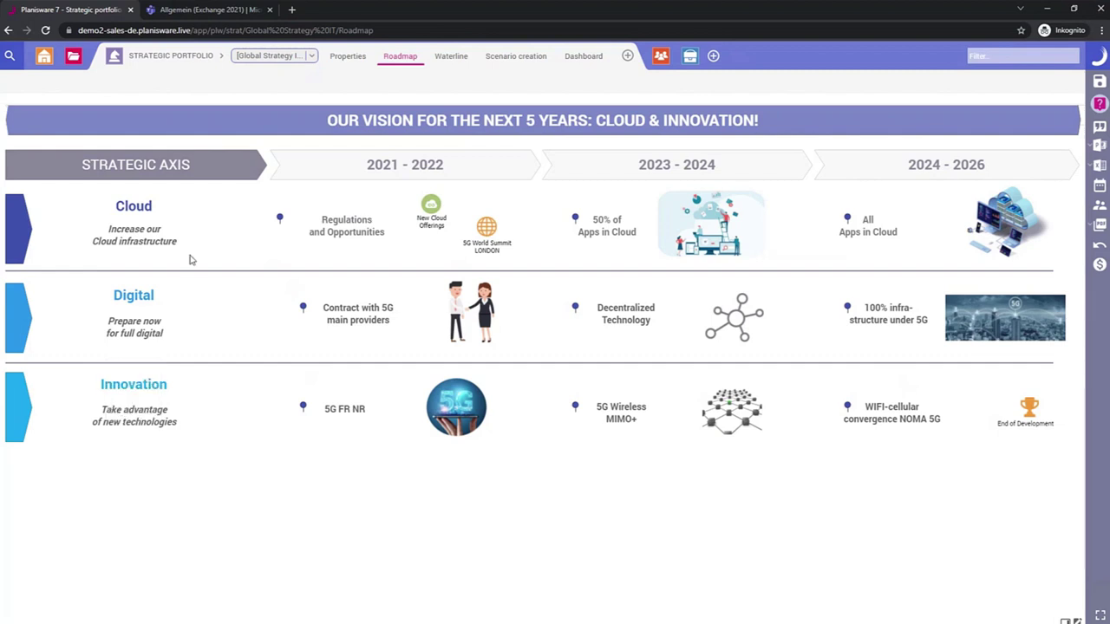
click(19, 314)
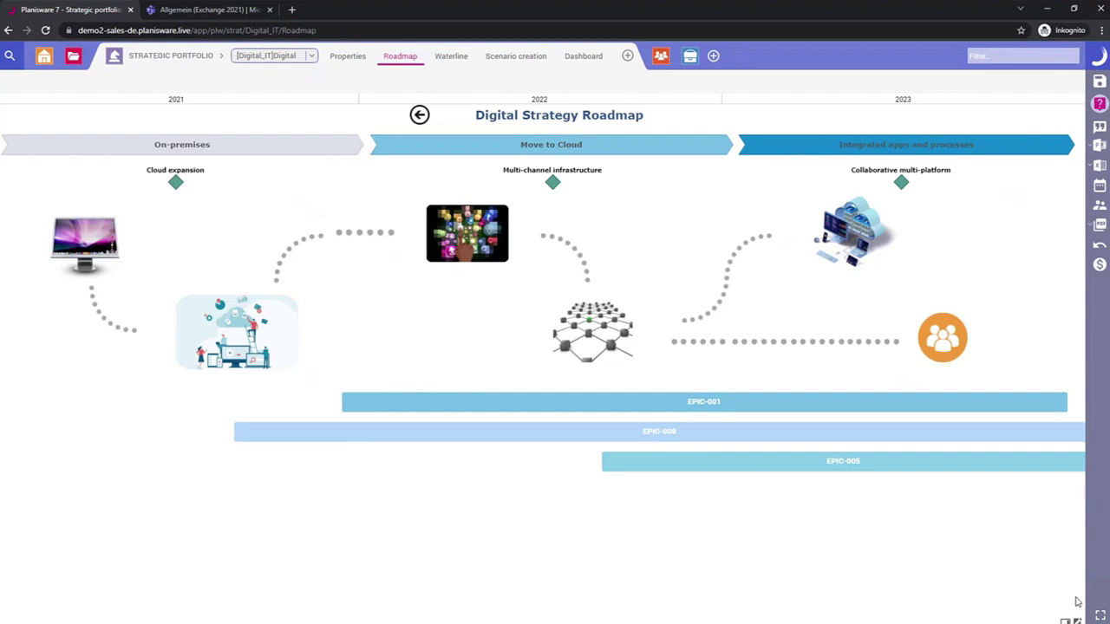
Edit the Digital Strategy Roadmap and place the DEV-100 New VR Suit project just below the EPIC-005 bar.
click(1065, 621)
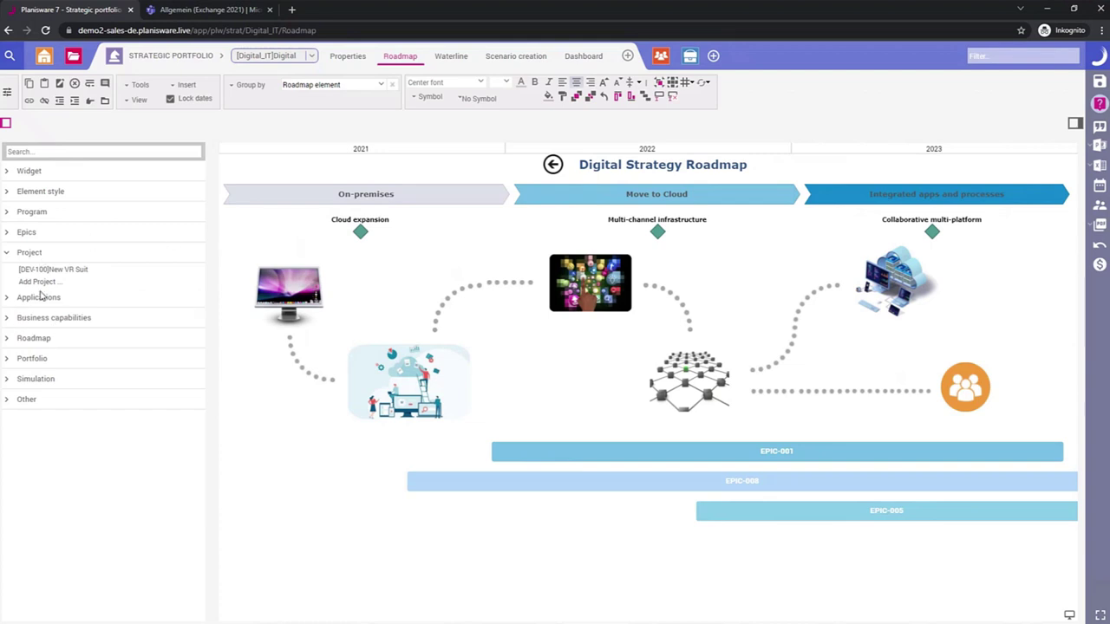
drag(32, 273, 614, 565)
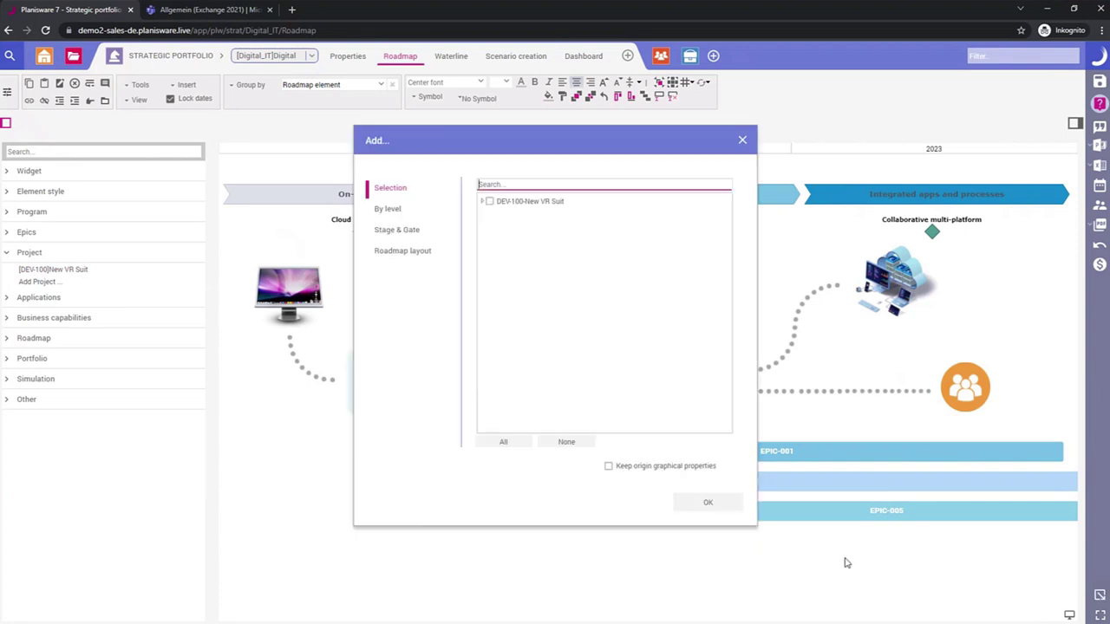
click(490, 202)
click(704, 502)
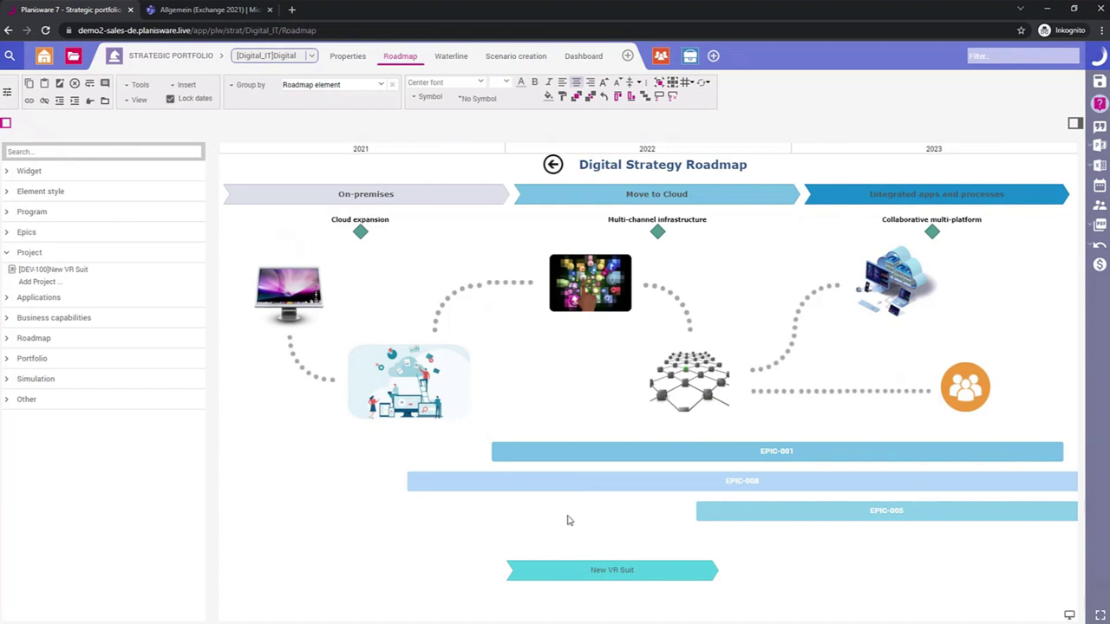
drag(550, 569, 572, 561)
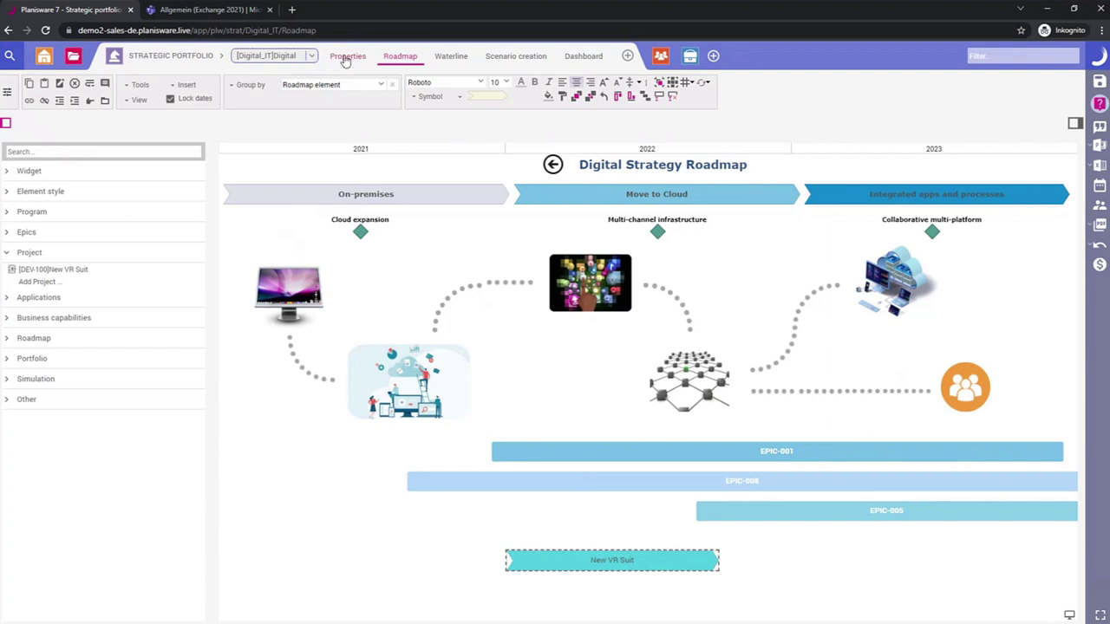
View the Digital strategy's properties and rank its waterline by Must do, Priority.
click(345, 58)
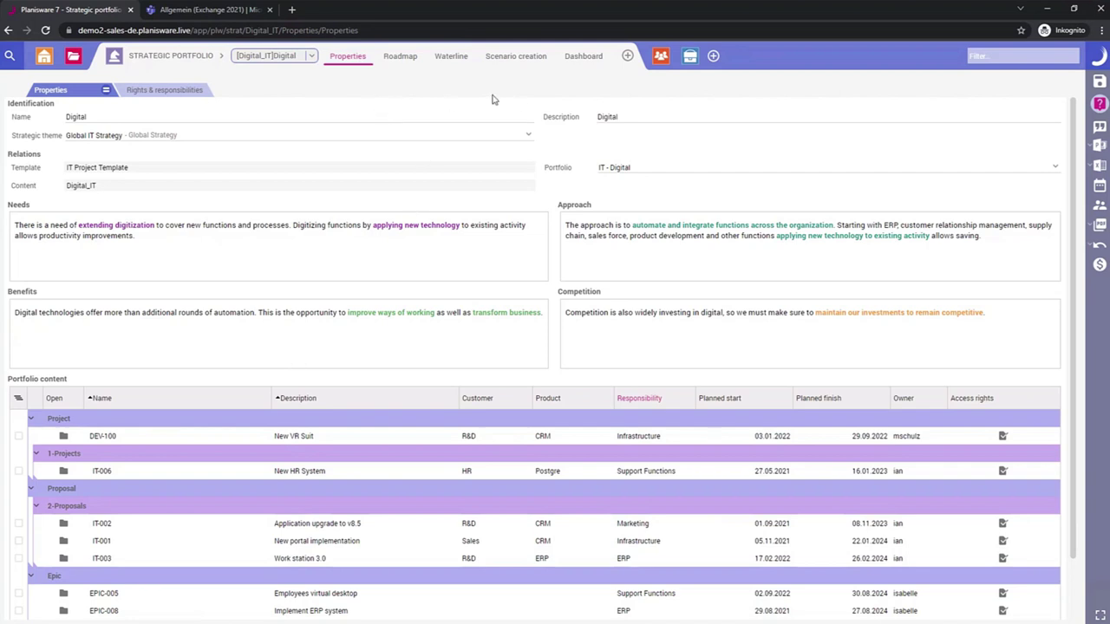
click(450, 59)
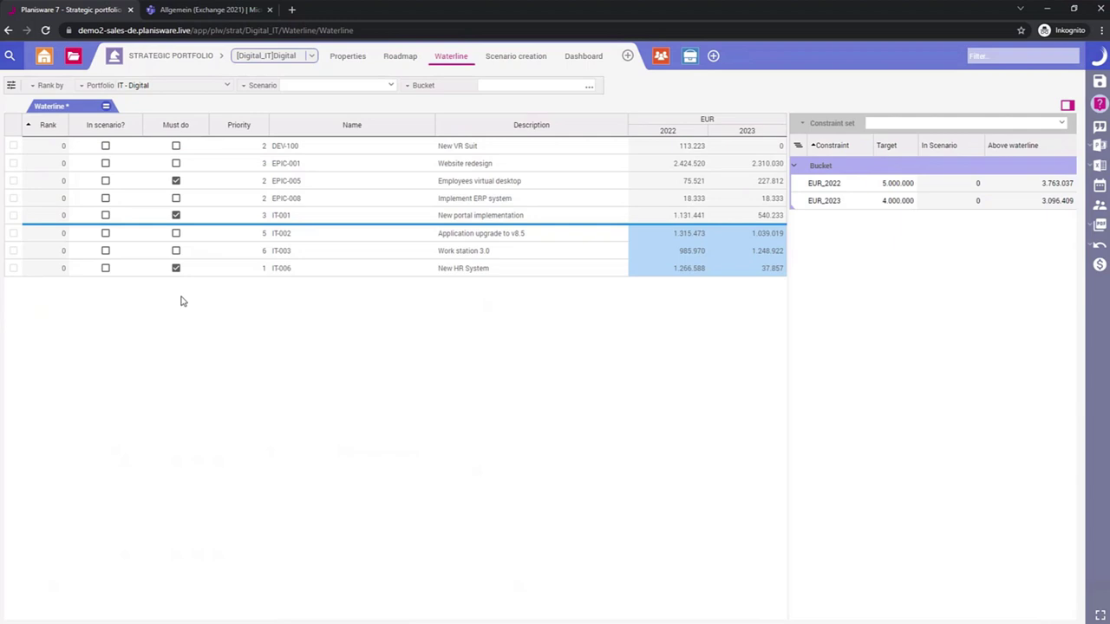
click(48, 86)
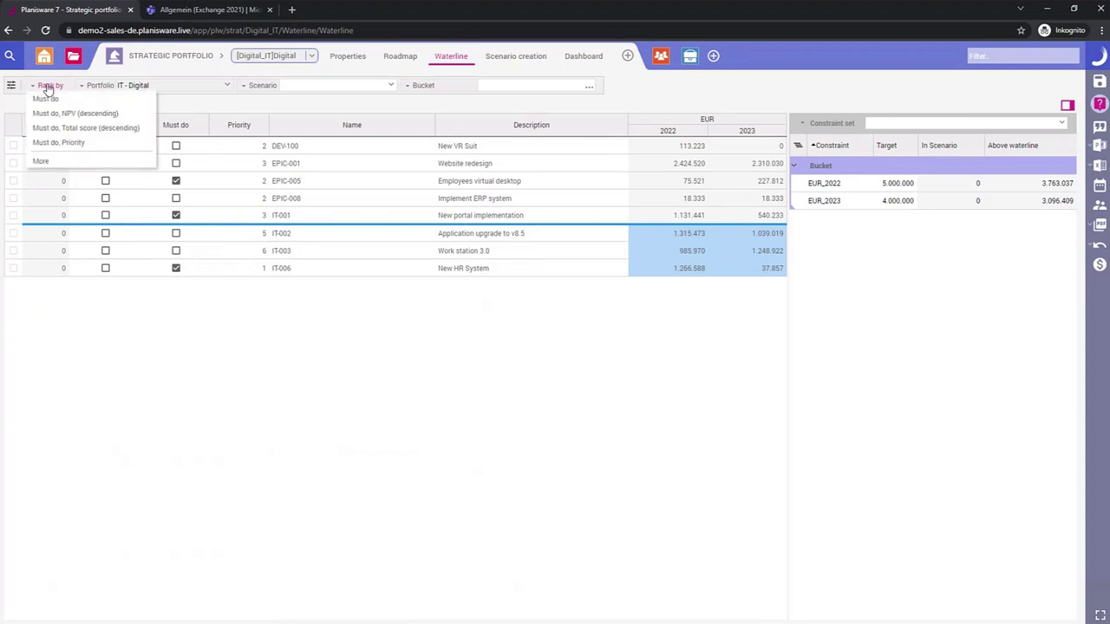
click(48, 144)
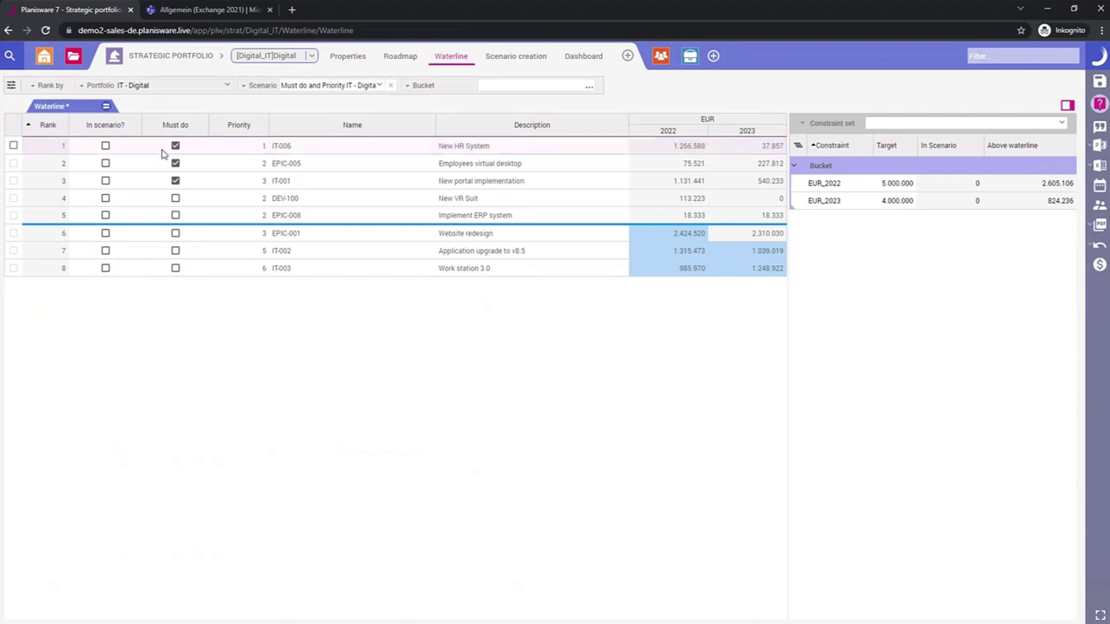
click(184, 187)
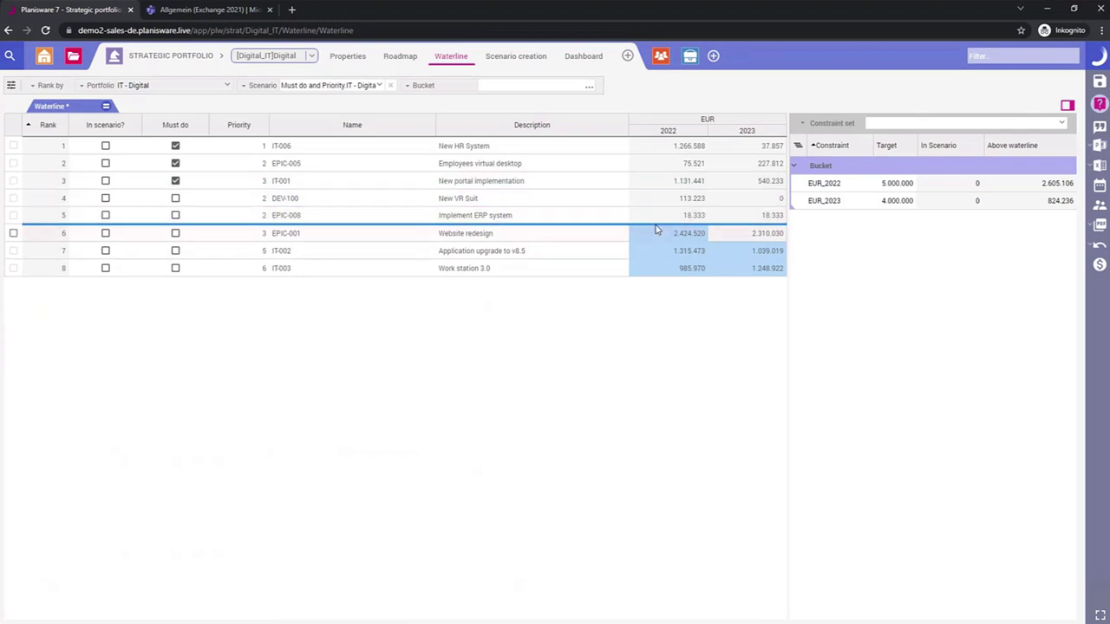
click(105, 146)
click(105, 163)
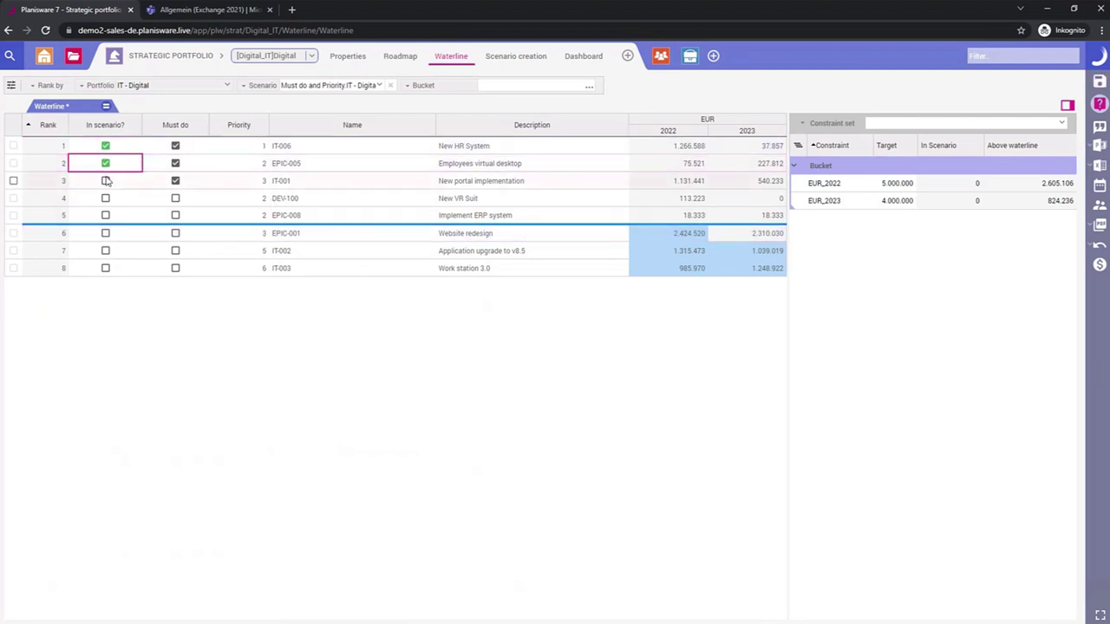
click(105, 180)
click(105, 198)
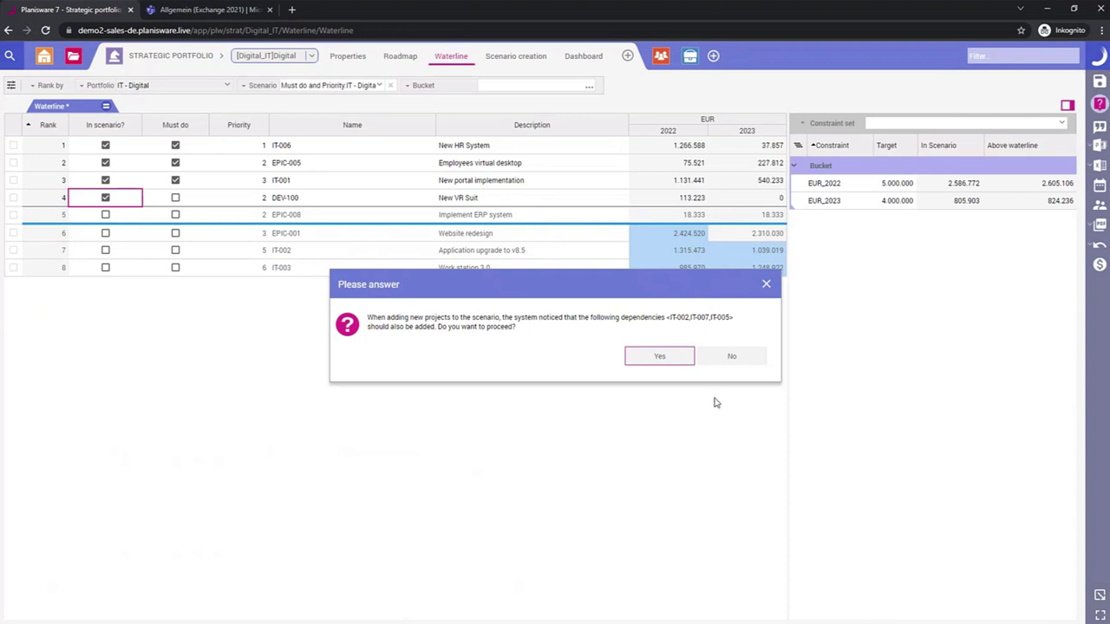
click(740, 358)
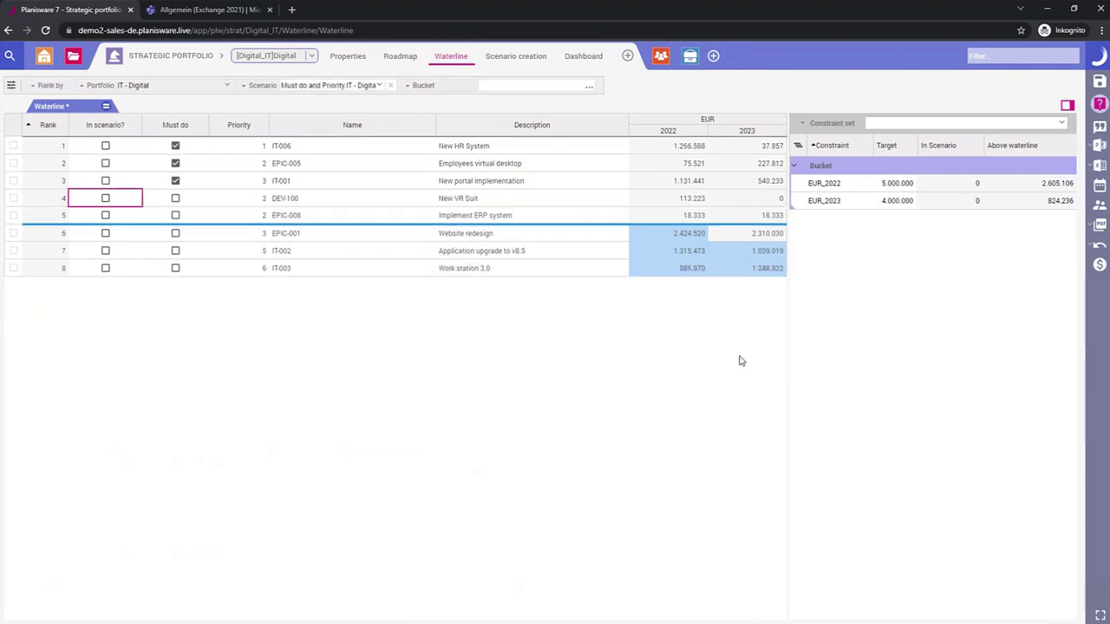
Include IT-006, EPIC-005, IT-001, DEV-100 and EPIC-008 in the scenario, proceeding with the dependencies proposed for DEV-100.
click(105, 145)
click(106, 164)
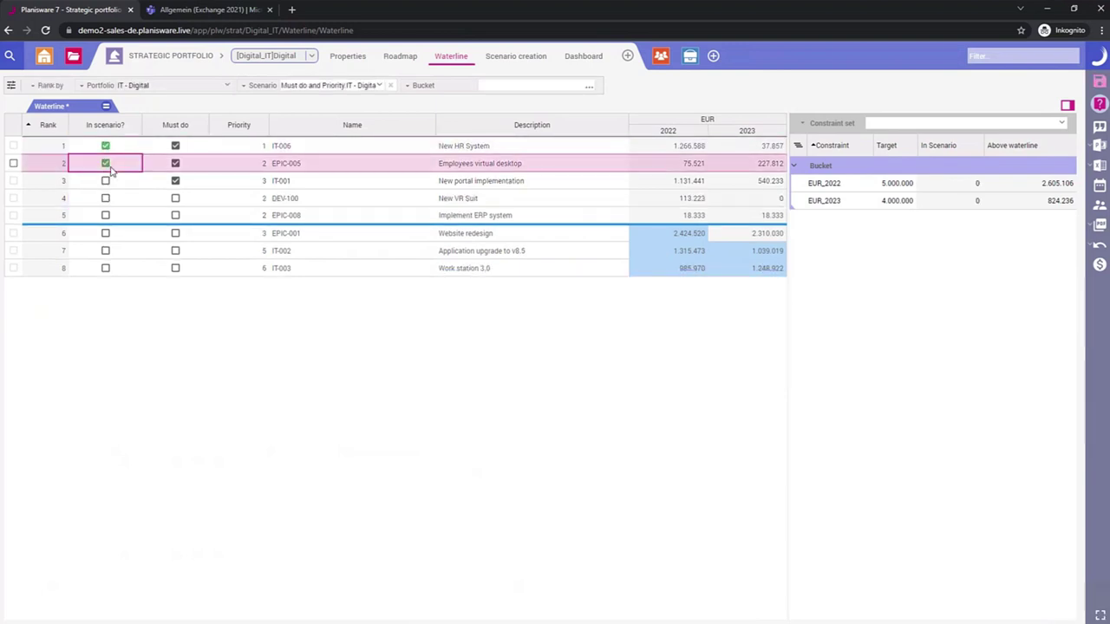
click(105, 180)
click(105, 197)
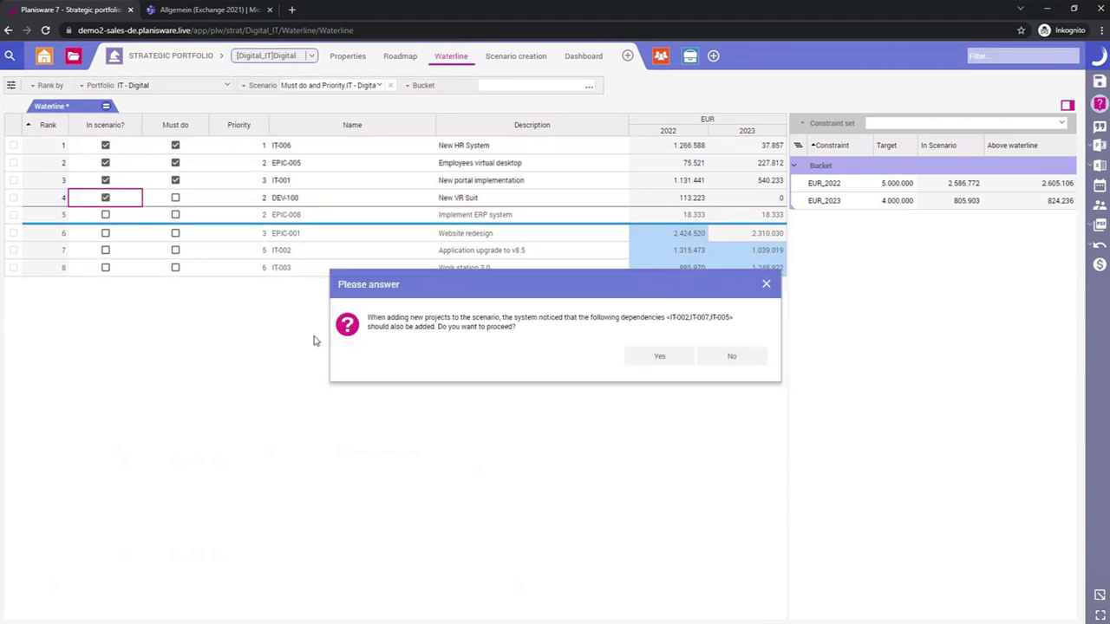
click(731, 356)
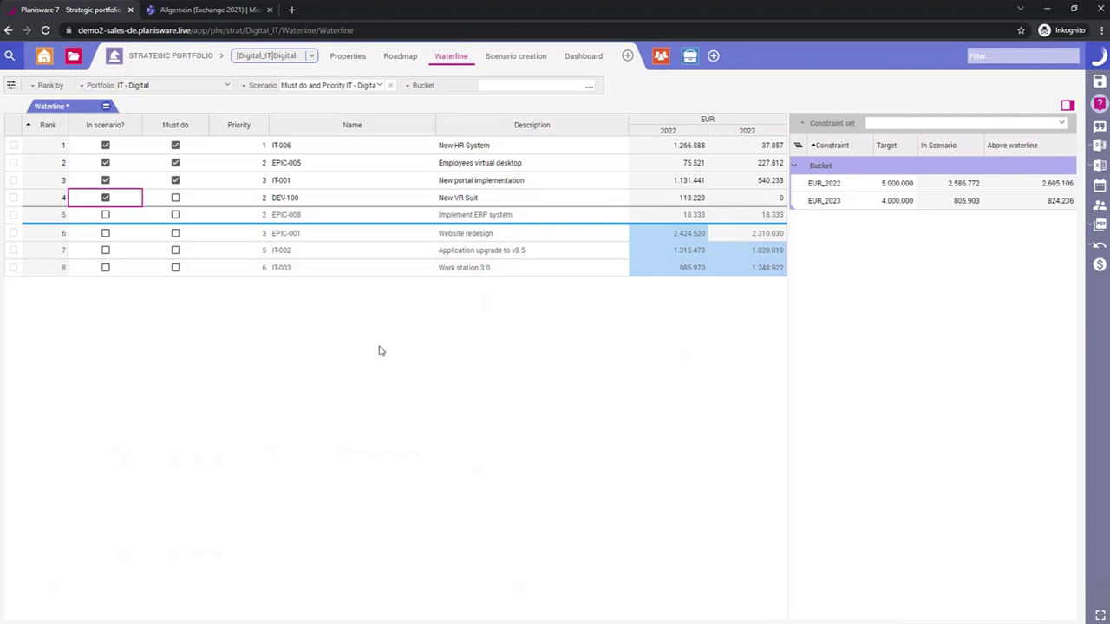
click(105, 214)
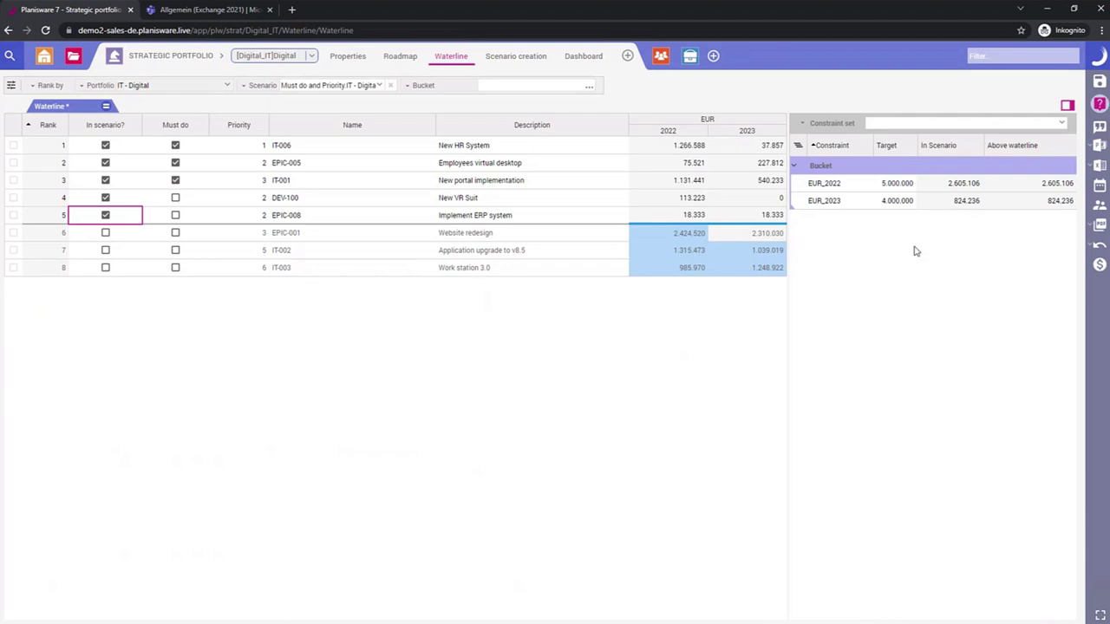
Include EPIC-001 Website redesign in the scenario and set the EUR_2022 budget target to 6.000.000.
click(105, 233)
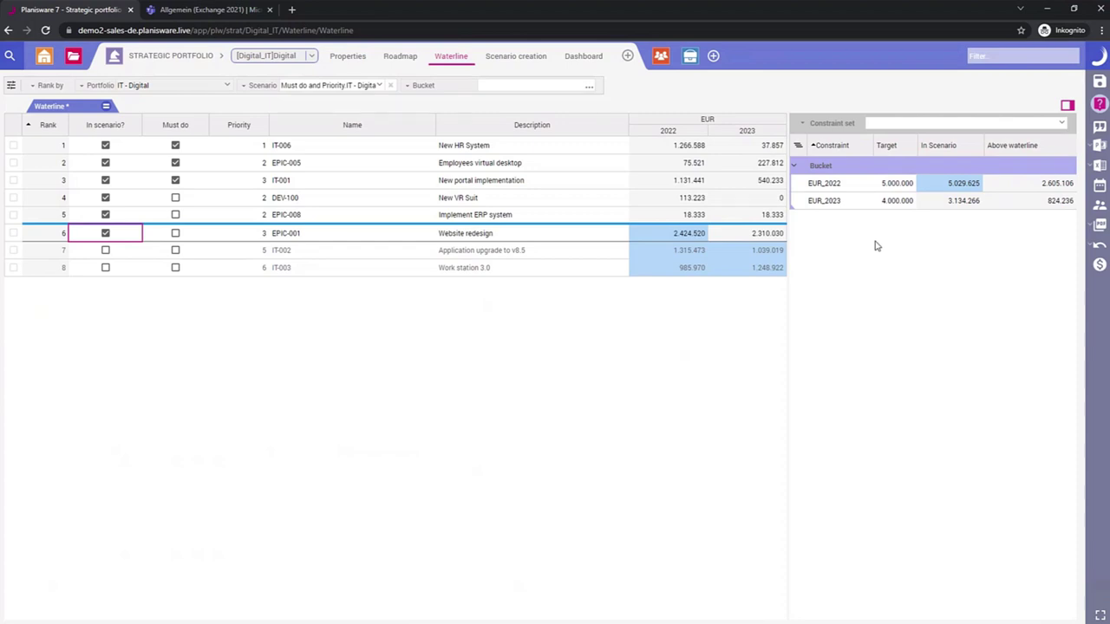
click(893, 185)
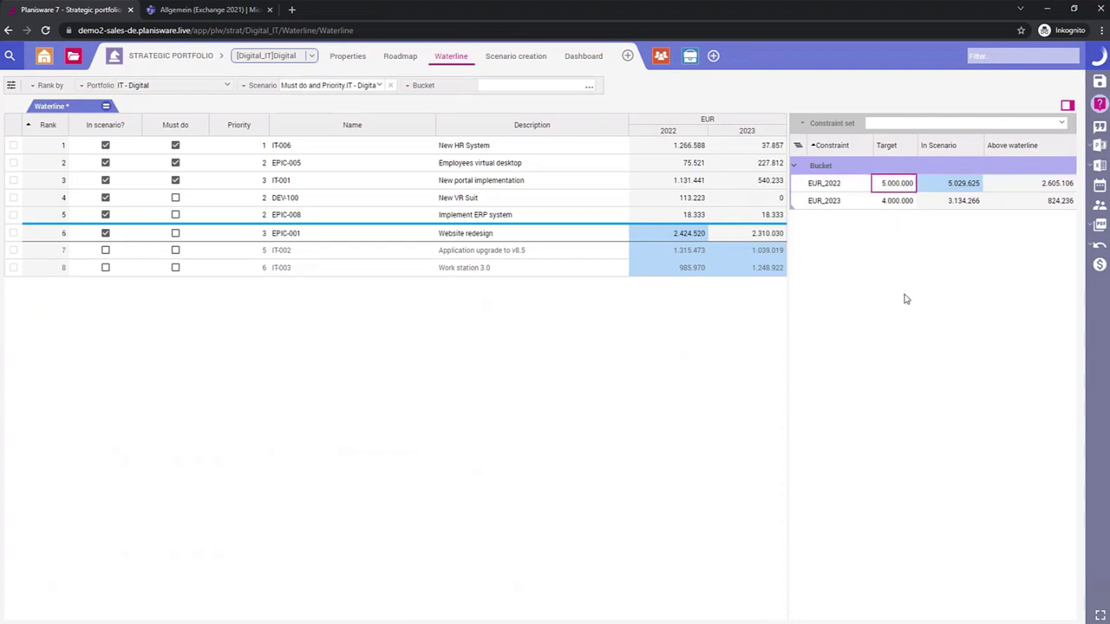
text(6)
key(Return)
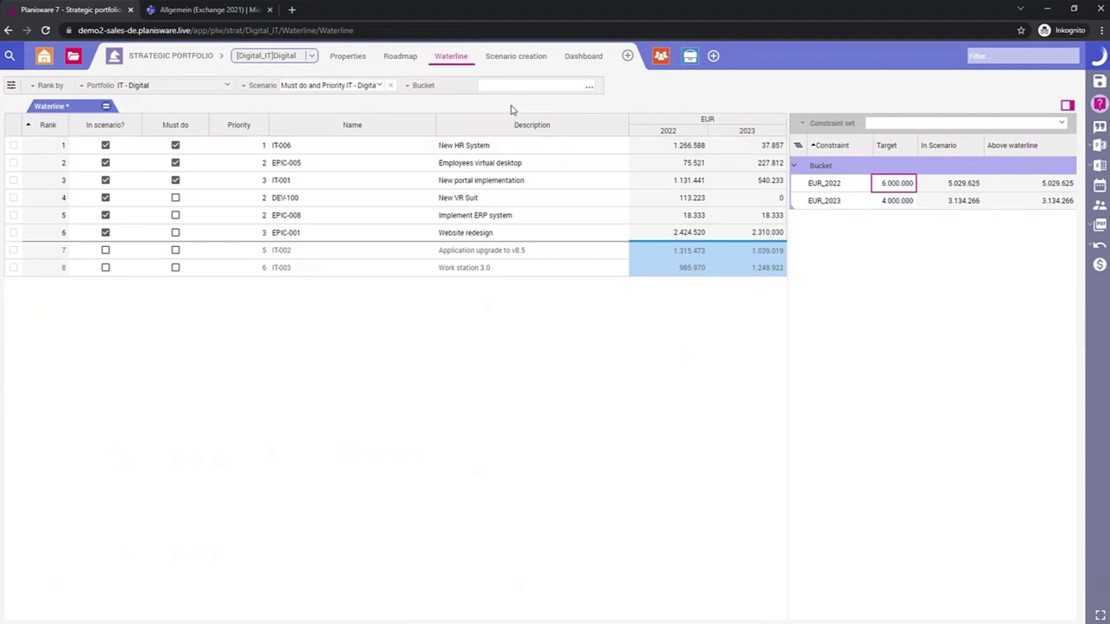
In scenario creation, set the IT-006 New HR System weight to 50 % and include dependency IT-002 Application upgrade to v8.5.
click(501, 59)
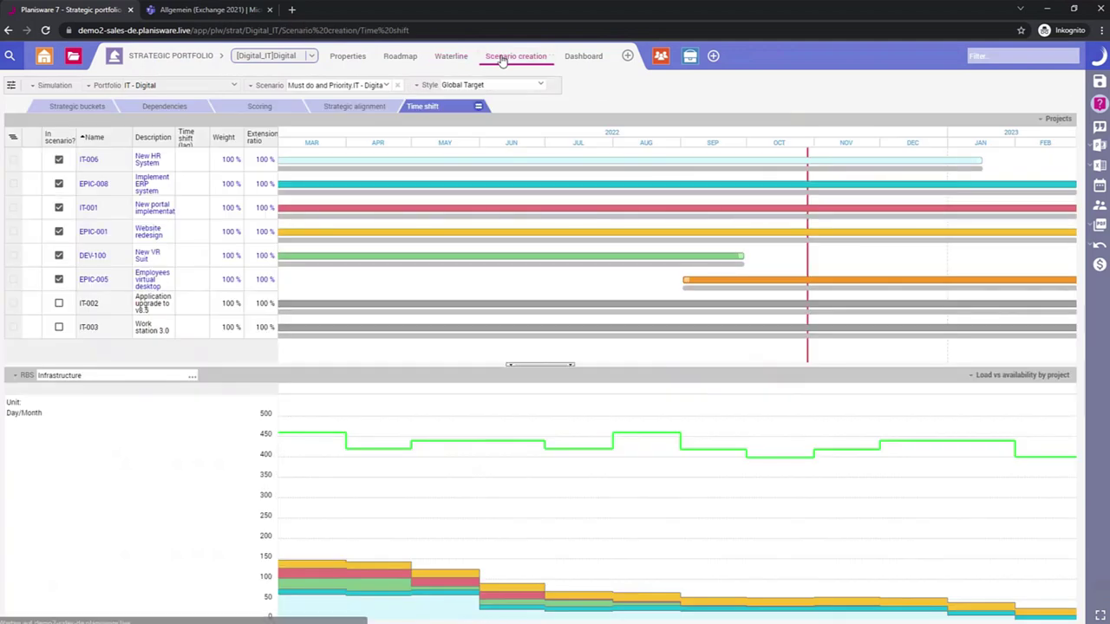
click(84, 106)
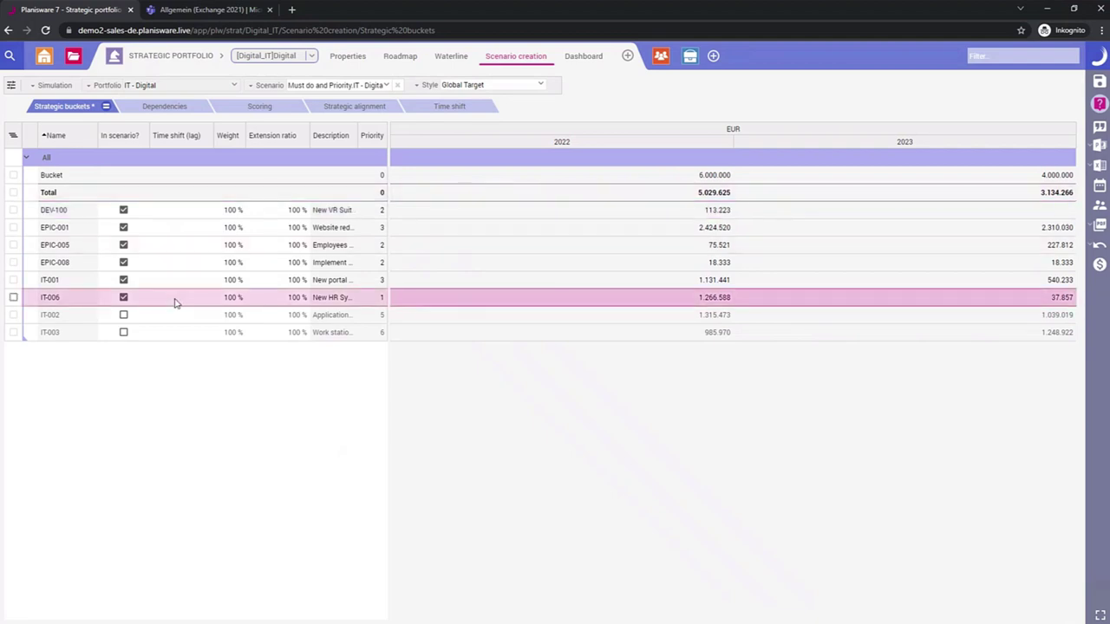
click(231, 297)
text(50)
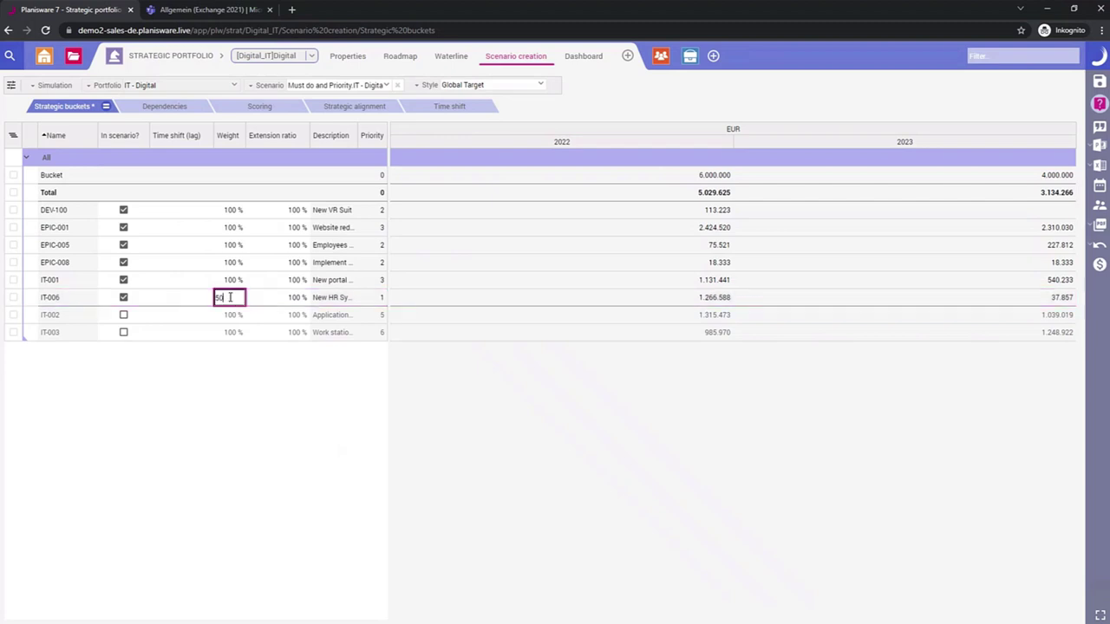
key(Return)
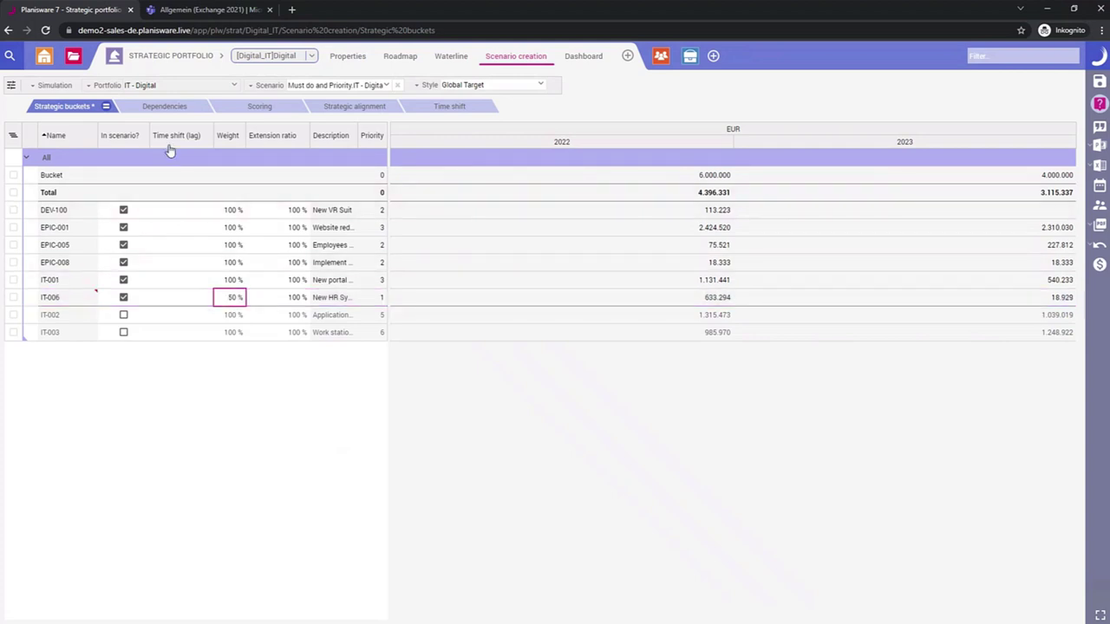
click(151, 107)
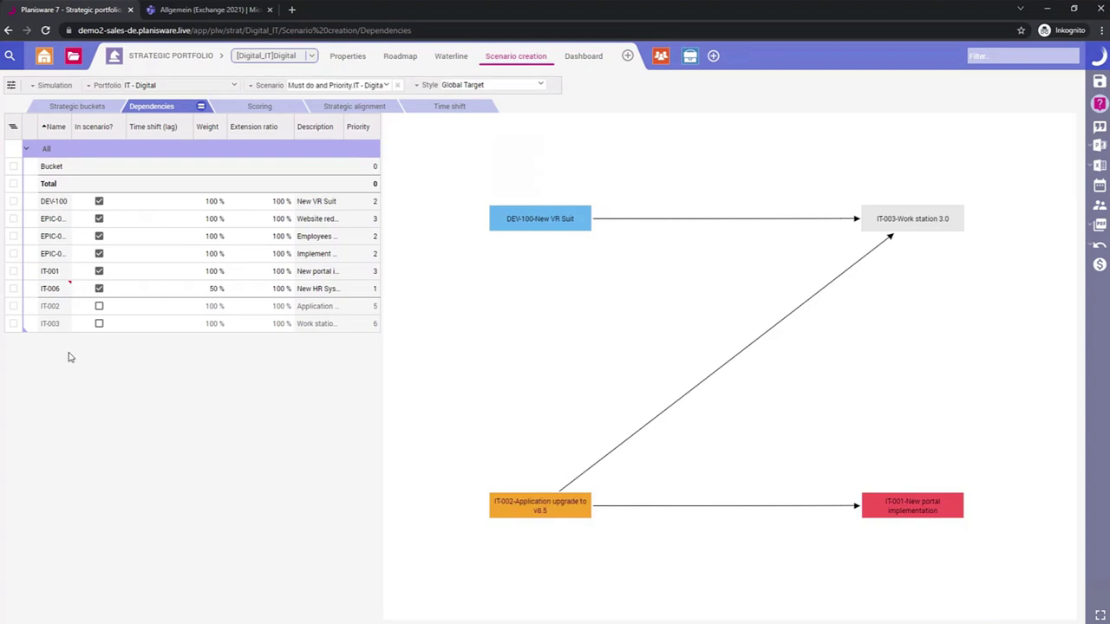
click(99, 307)
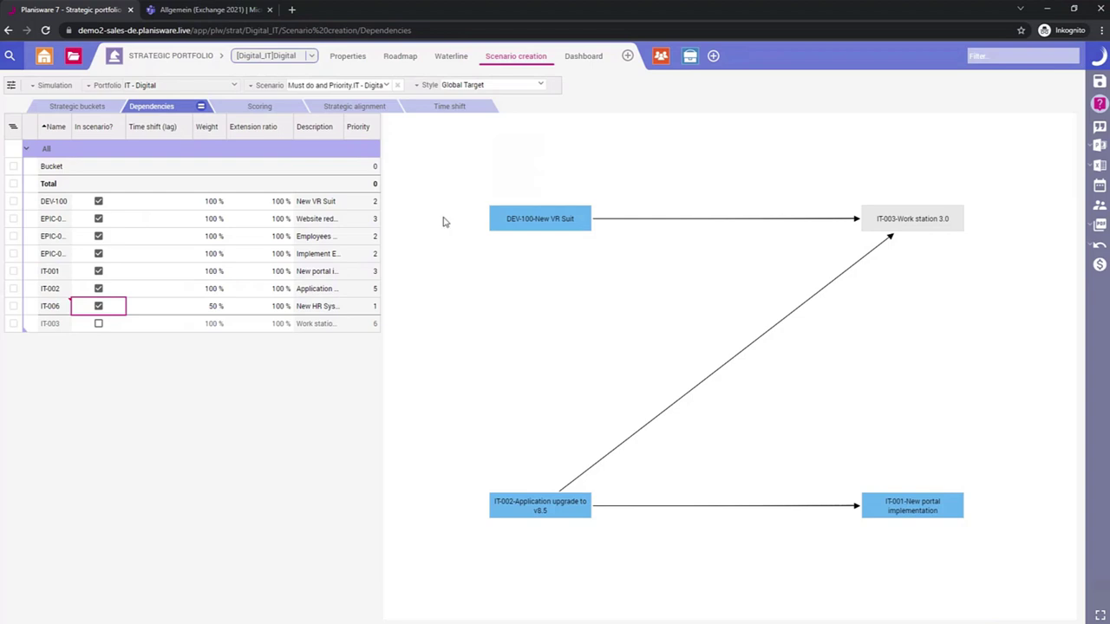
In the scenario's time shift view, clear the Infrastructure RBS filter and display load vs availability by resource.
click(445, 107)
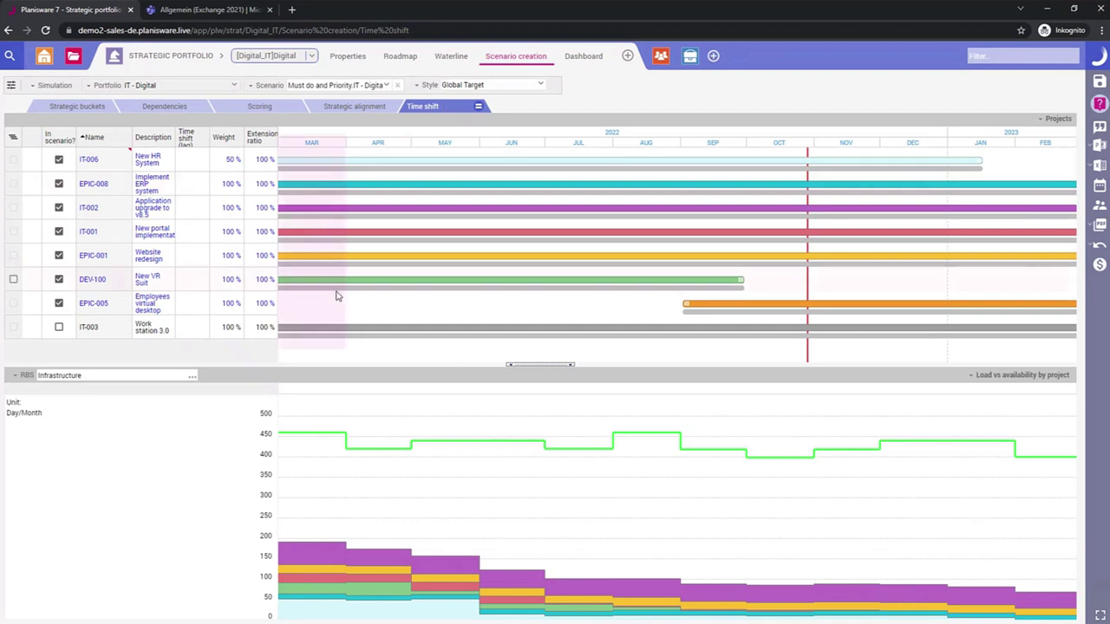
click(337, 328)
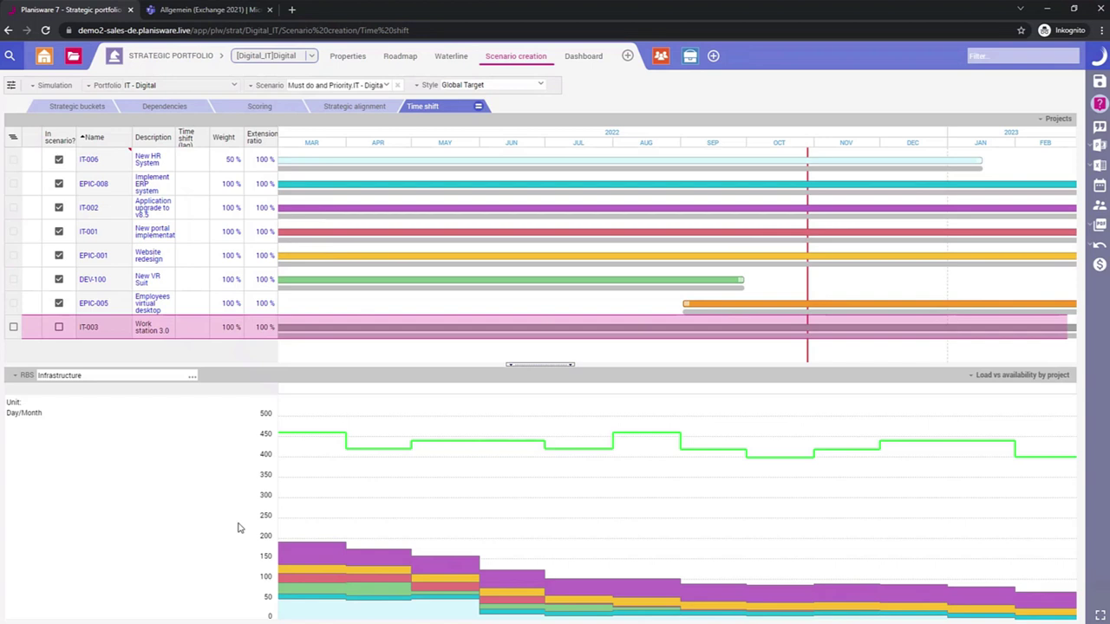
drag(81, 375, 4, 371)
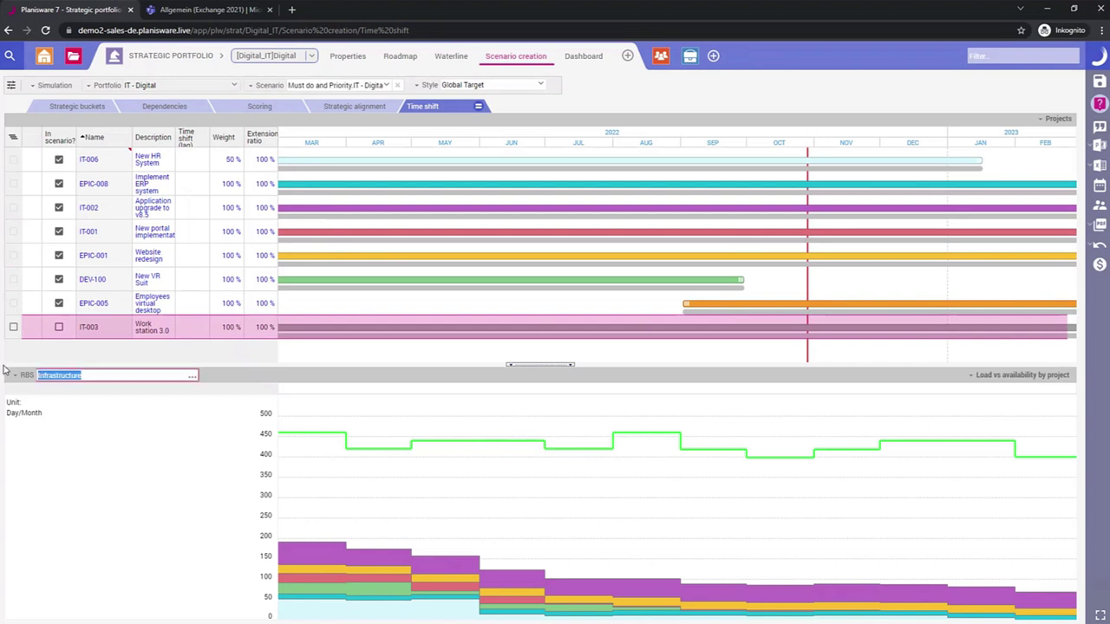
key(BackSpace)
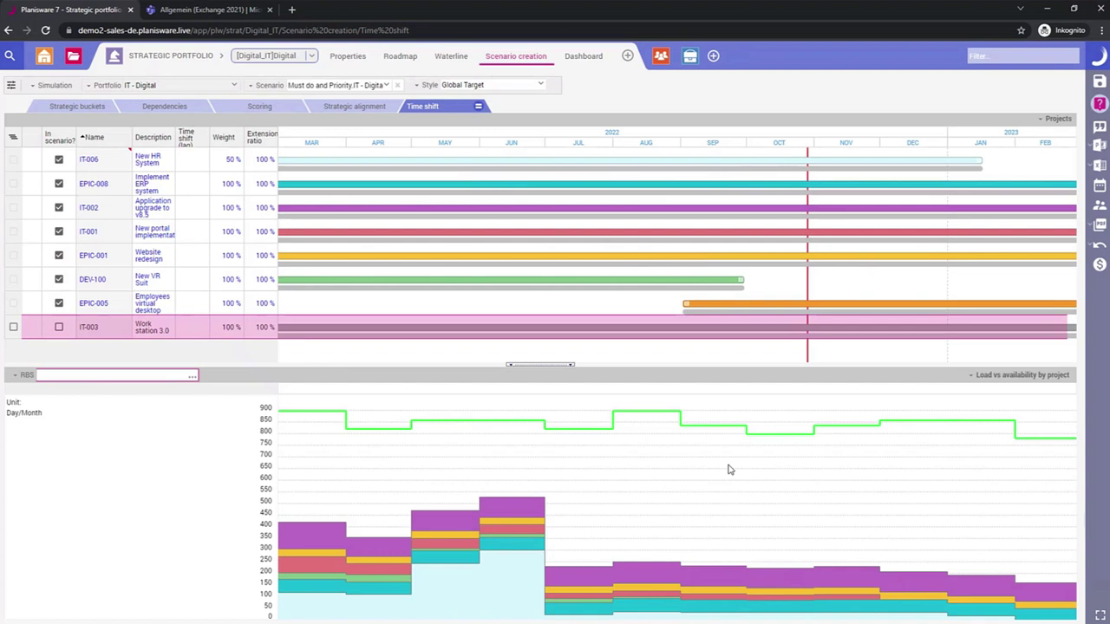
click(1010, 380)
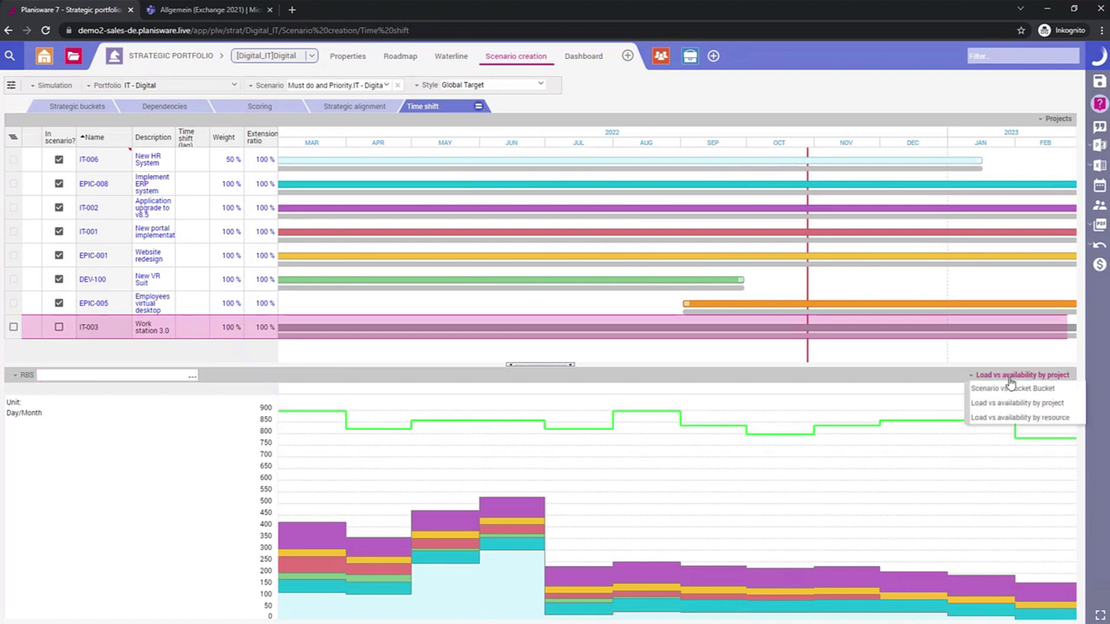
click(1010, 417)
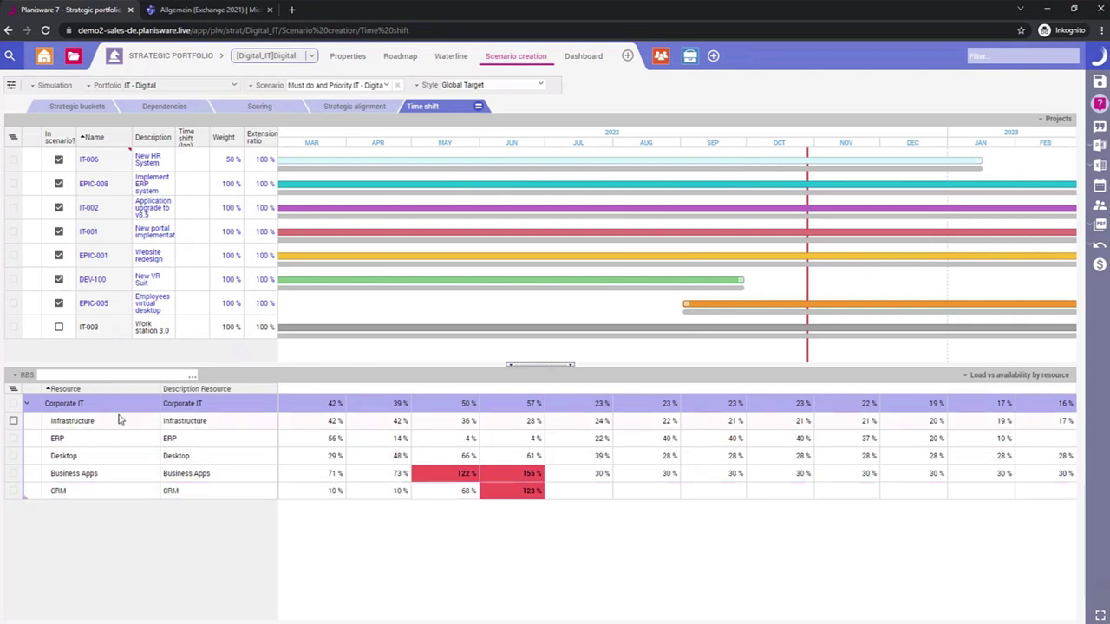
Set the time shift of DEV-100 New VR Suit to 100d.
click(190, 287)
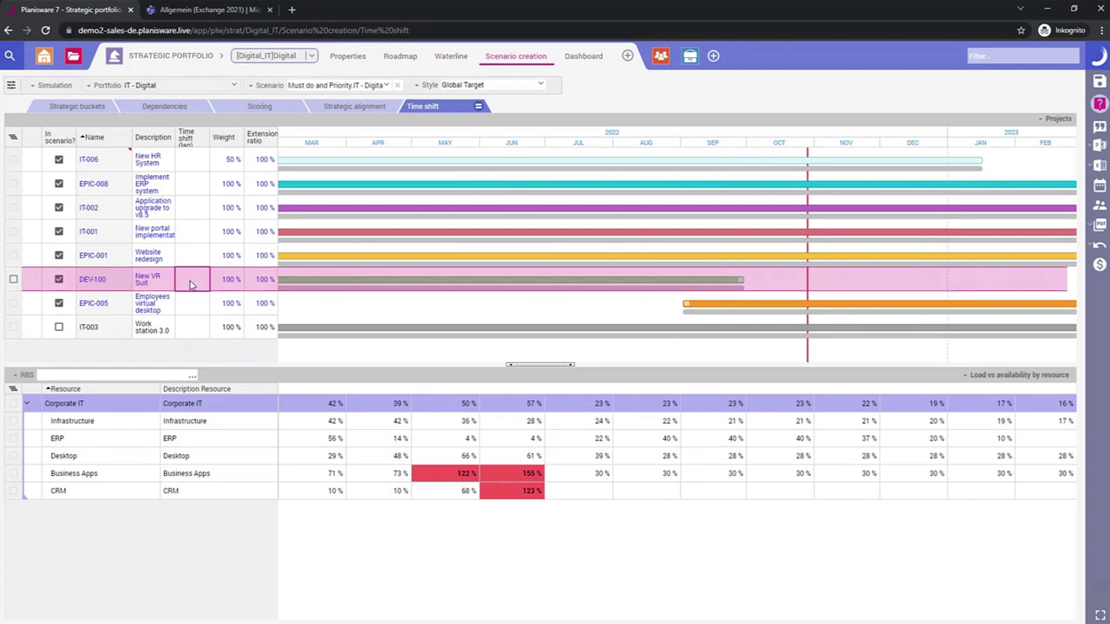
text(1)
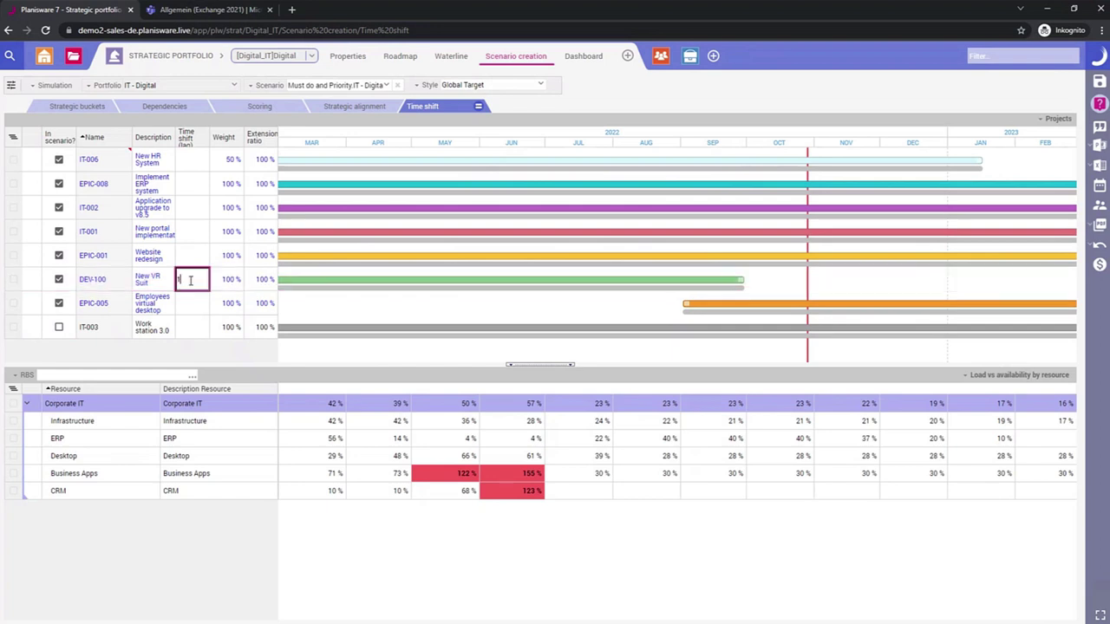
text(00d)
key(Return)
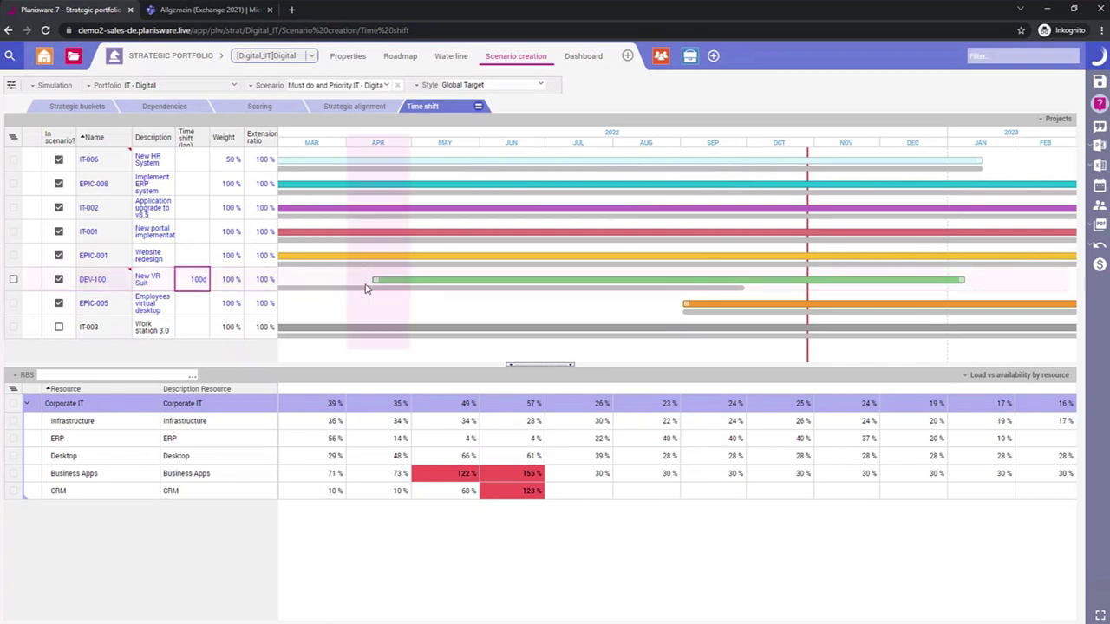
Move the DEV-100 bar on the timeline to a 201d shift and the EPIC-005 bar to a 52d shift.
drag(445, 286, 465, 287)
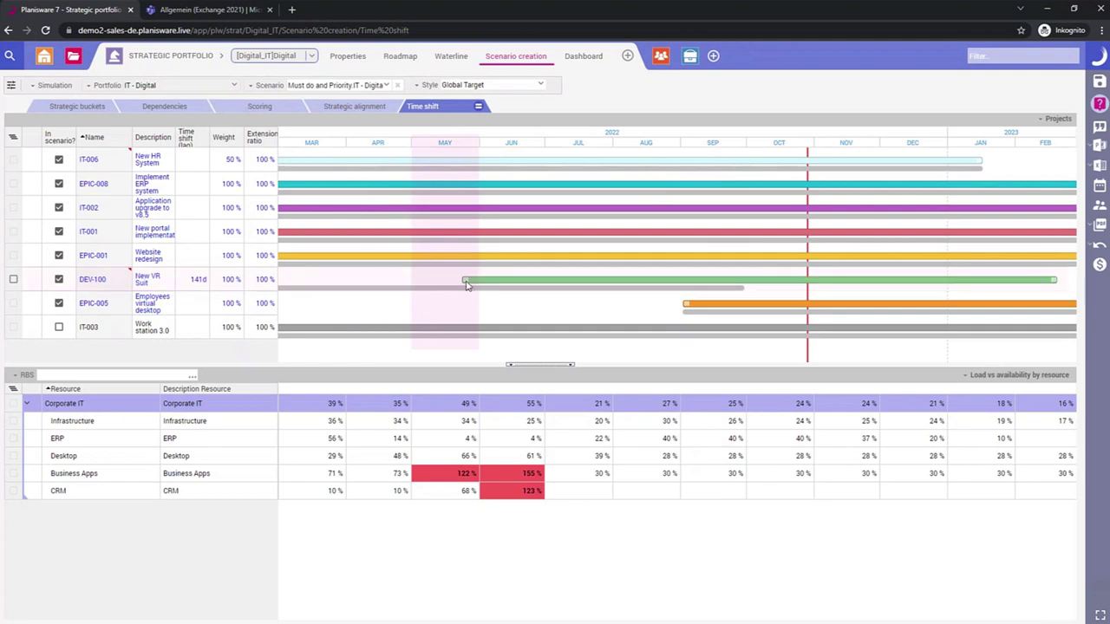
drag(464, 283, 591, 284)
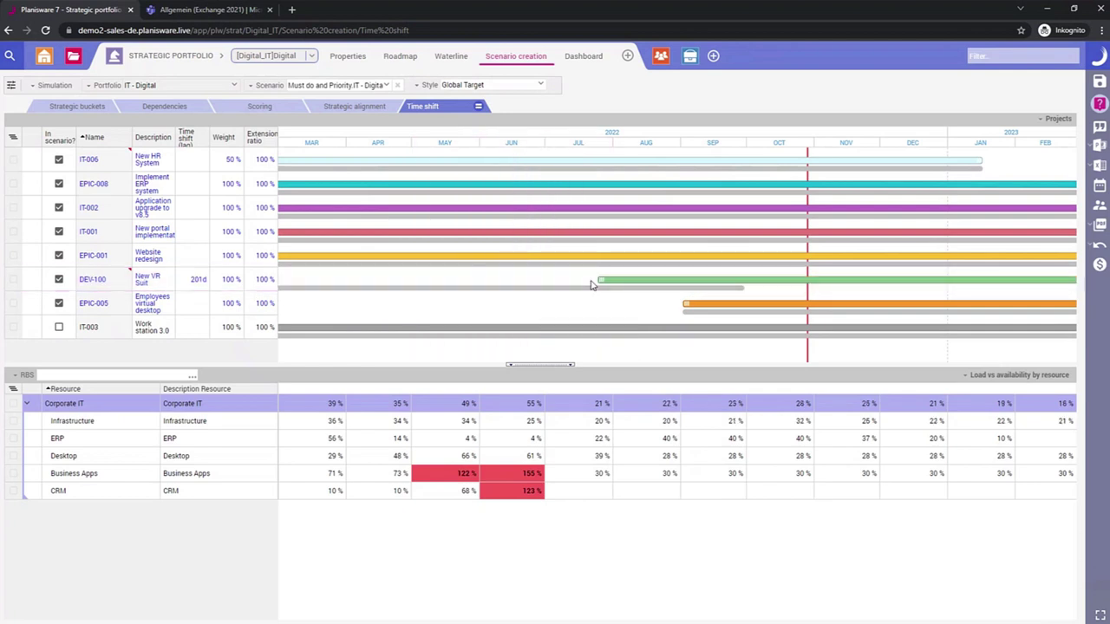
drag(685, 303, 799, 311)
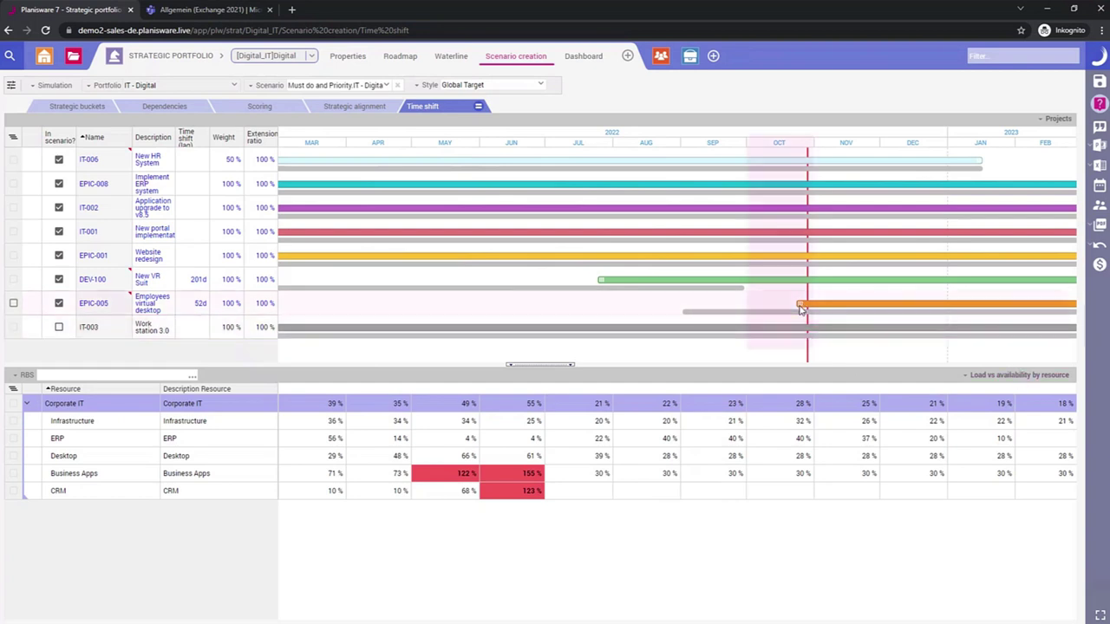
Set the weight of IT-001 New portal implementation to 200 %.
click(228, 236)
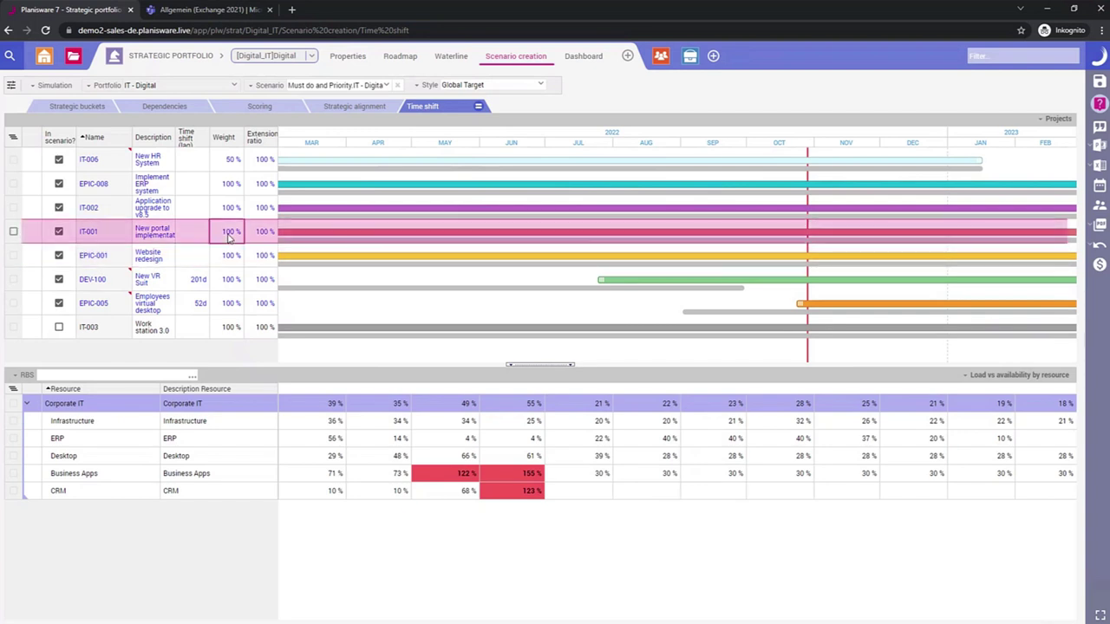
click(228, 238)
click(227, 232)
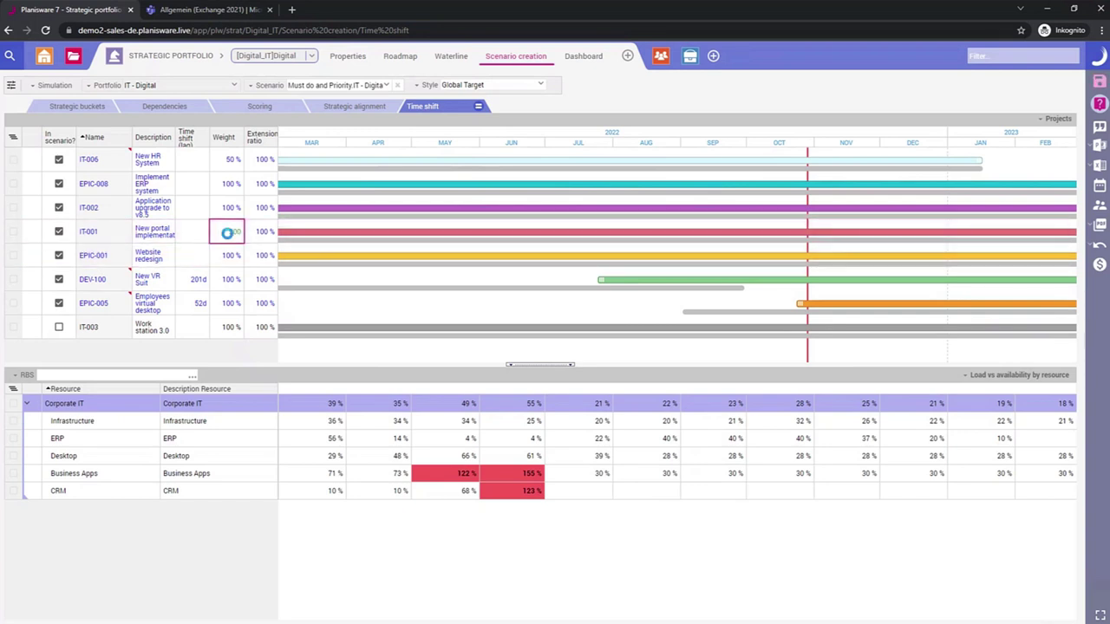
text(200)
key(Return)
Review the Digital transformation objectives and their progress on the strategy dashboard.
click(575, 63)
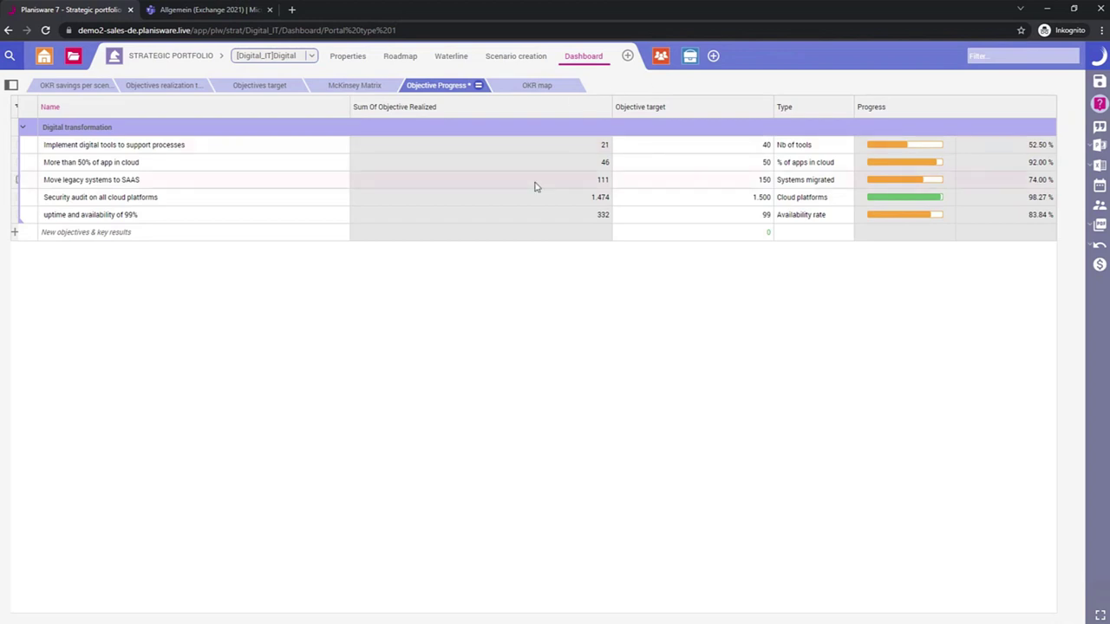
click(723, 197)
click(737, 162)
Return to the DEV-100 project, record a Go decision for Gate 0 and display the Phase 0 deliverables.
click(75, 58)
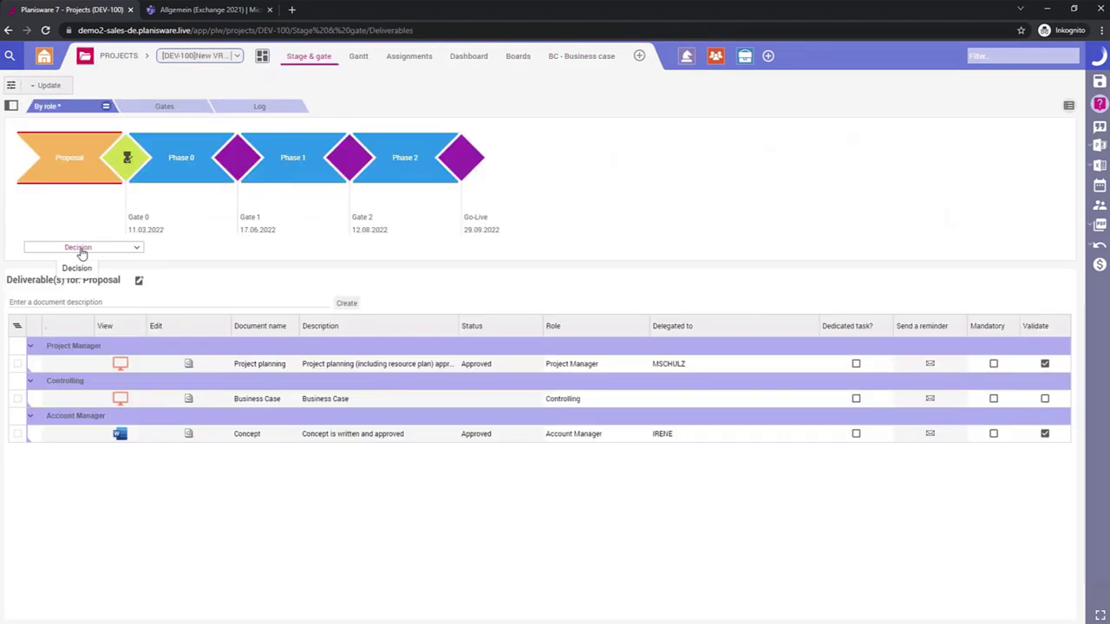
click(137, 249)
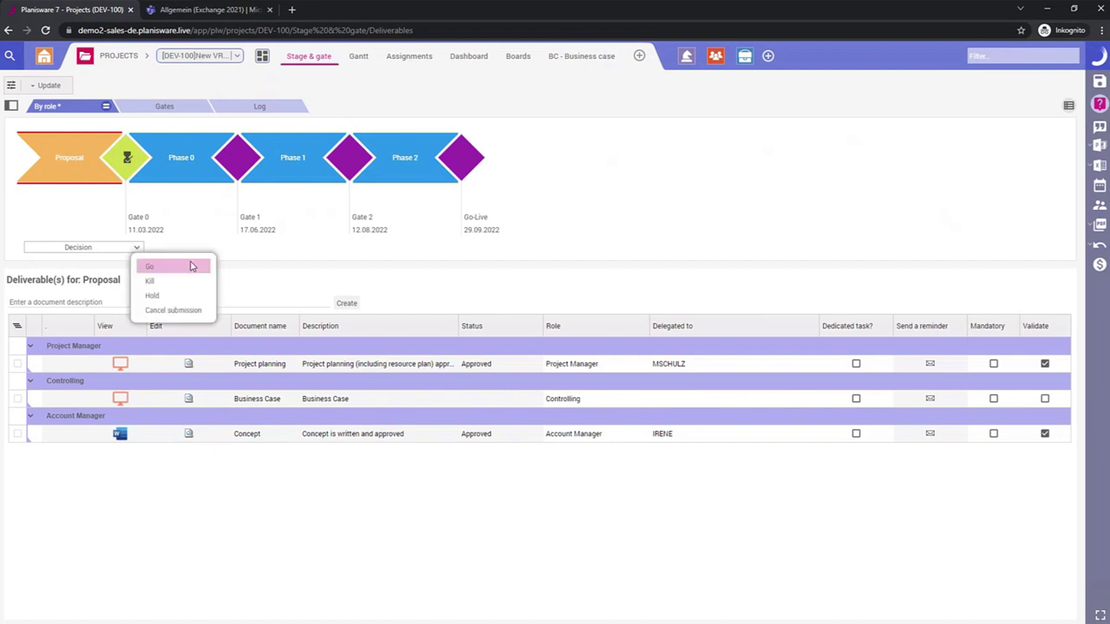
click(180, 266)
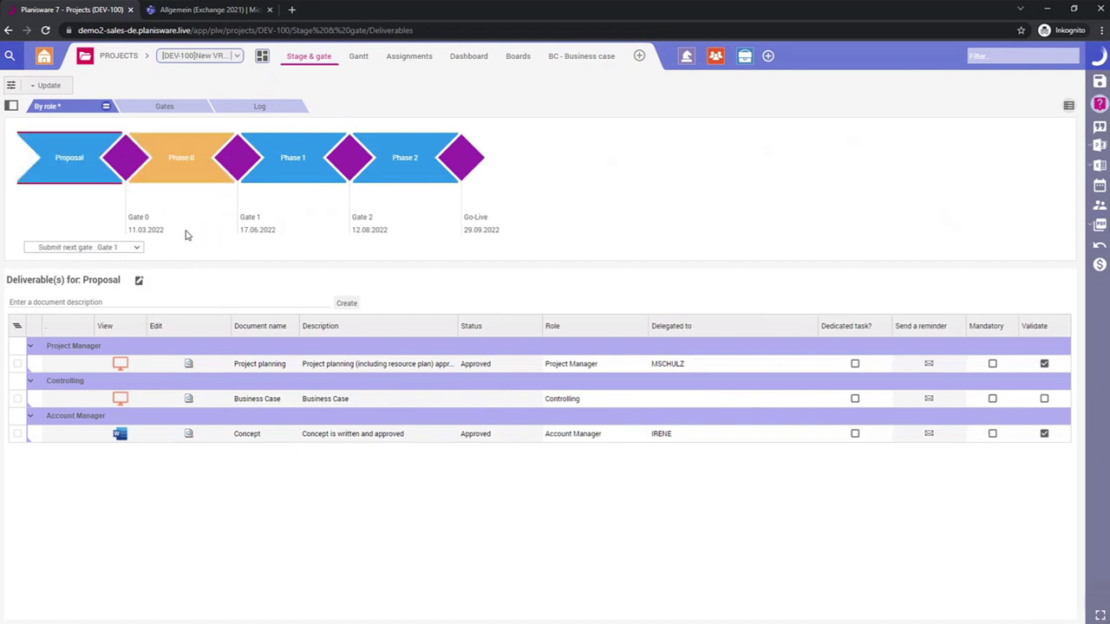
click(183, 155)
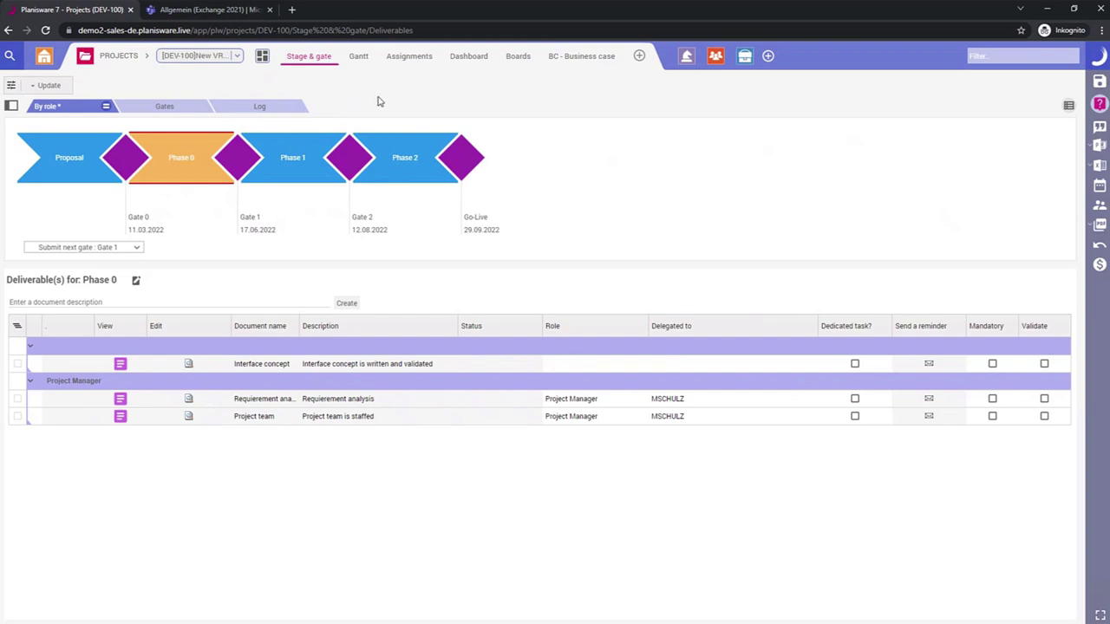
Search Development Team candidates for DEV-100 Phase 1, compare OR with AND skill matching, and assign the IT Business Analyst who has both skills.
click(403, 59)
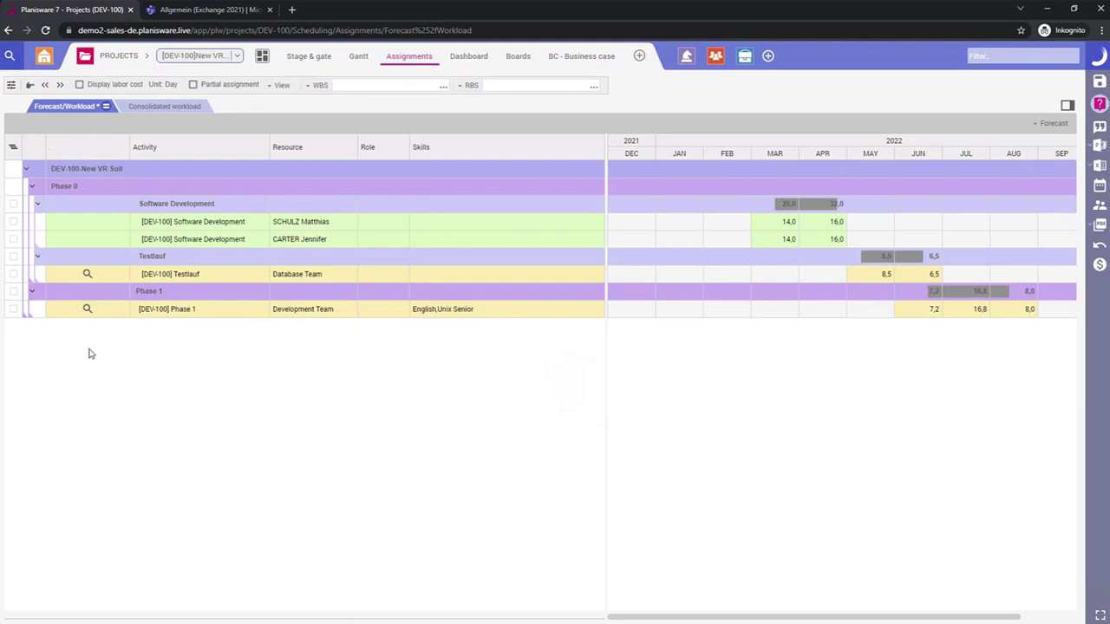
click(86, 310)
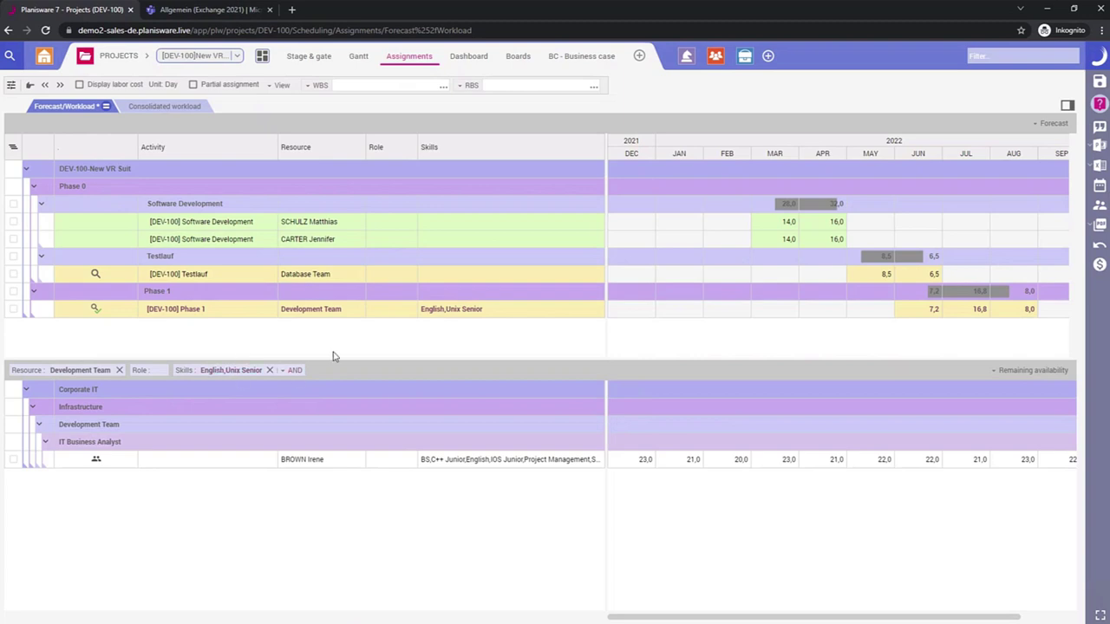
click(290, 370)
click(296, 398)
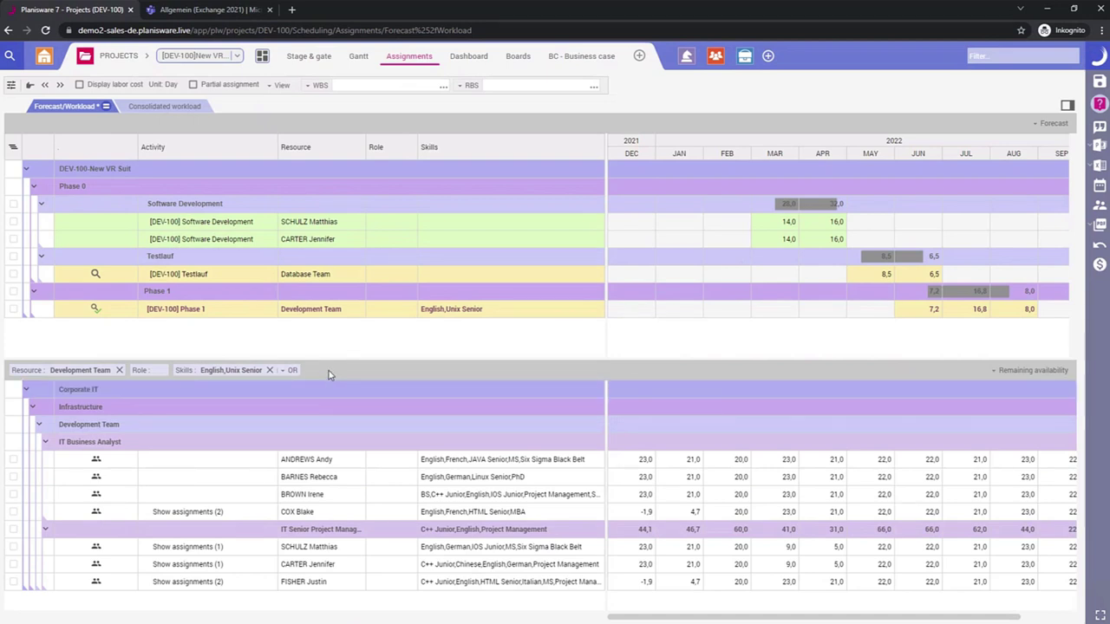
click(294, 371)
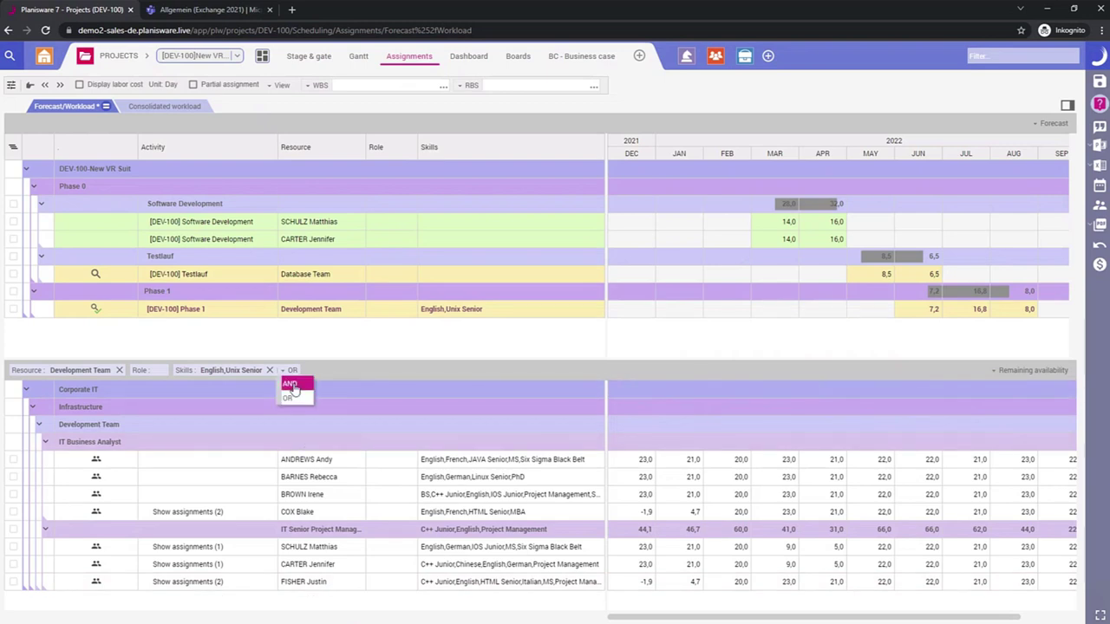
click(294, 394)
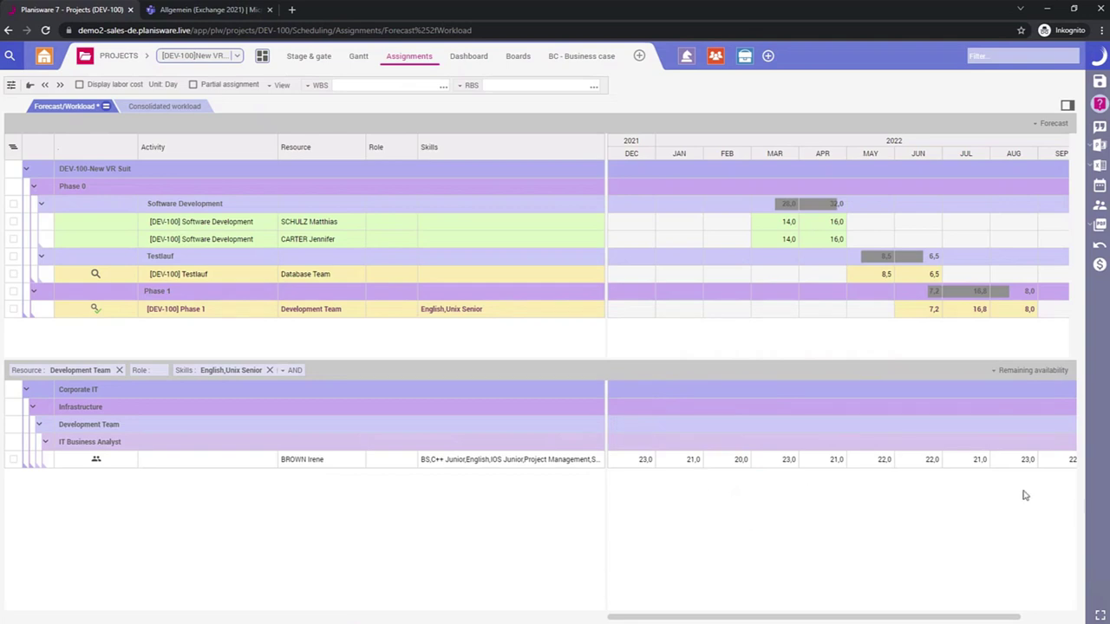
click(96, 463)
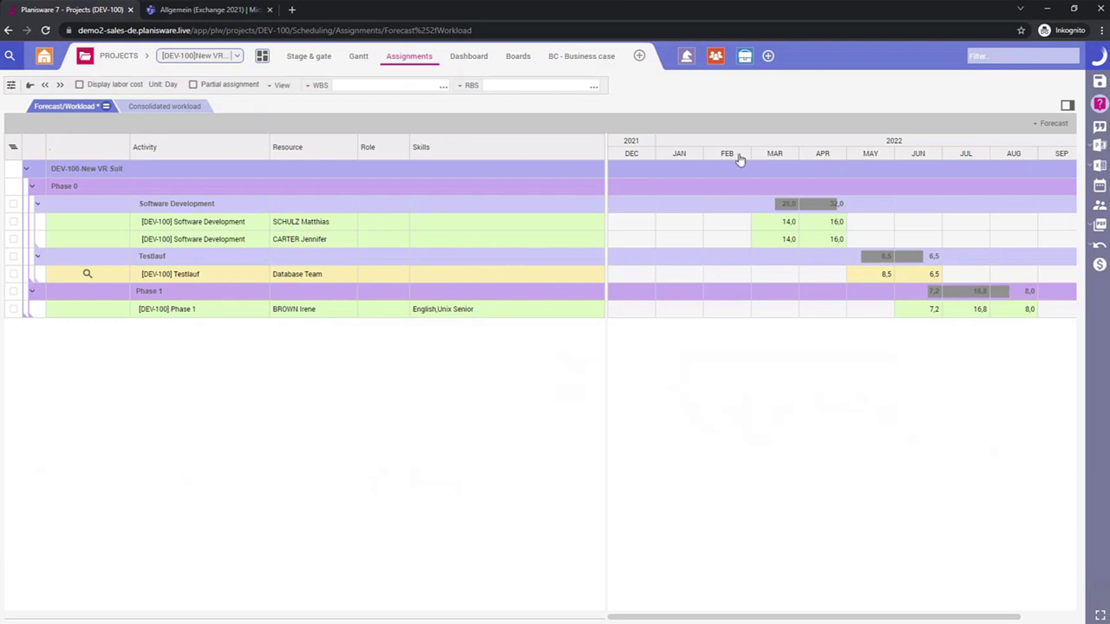
In the resource bottleneck analysis, examine the Security Team's July 2022 detail, including consumption and project priority.
click(714, 56)
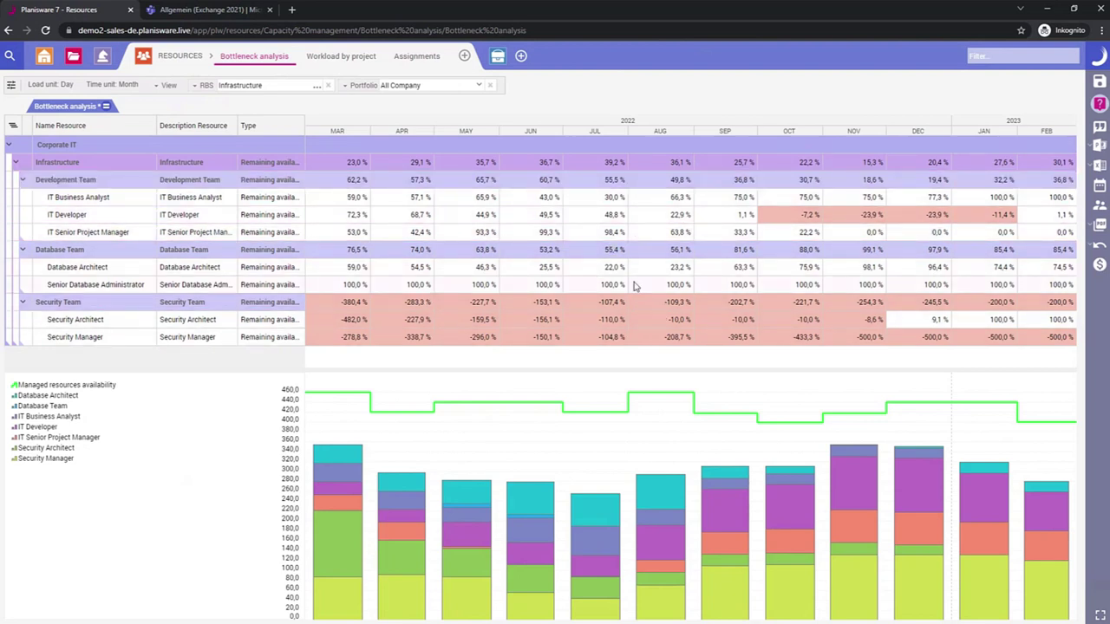
double_click(601, 308)
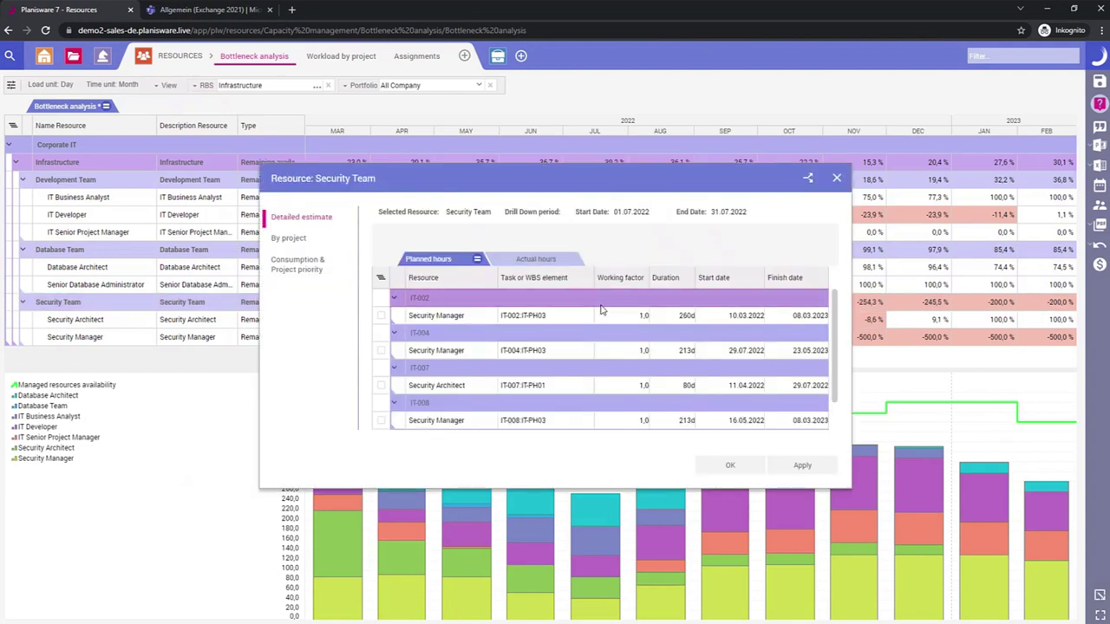
click(305, 267)
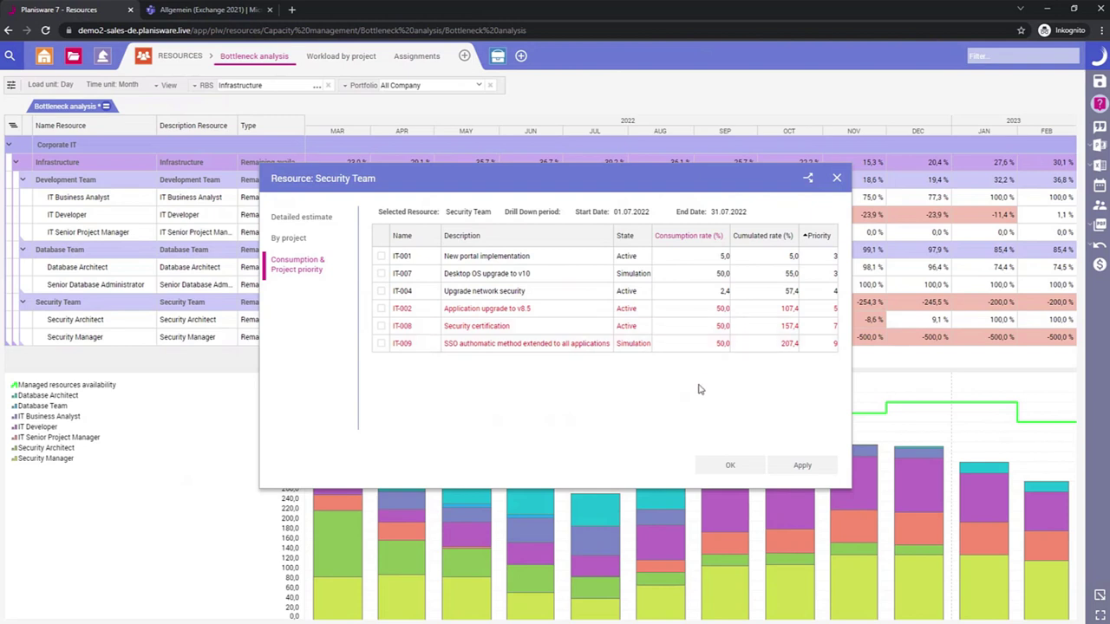
click(835, 178)
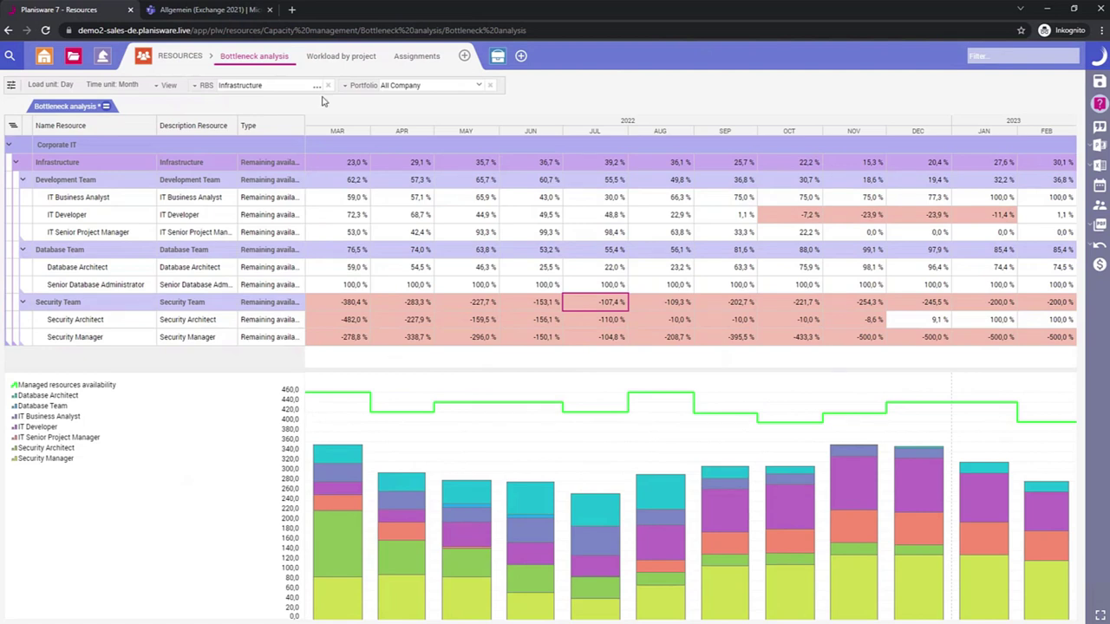
Filter the bottleneck analysis to the Security Team and examine that team's workload by project.
click(217, 86)
text(secu)
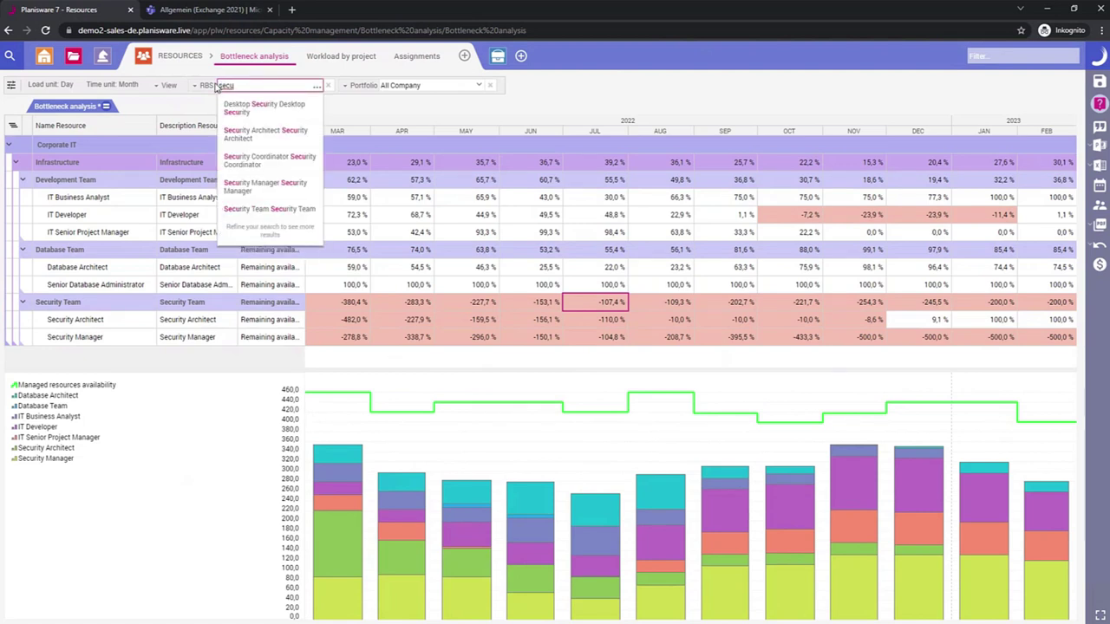
click(252, 209)
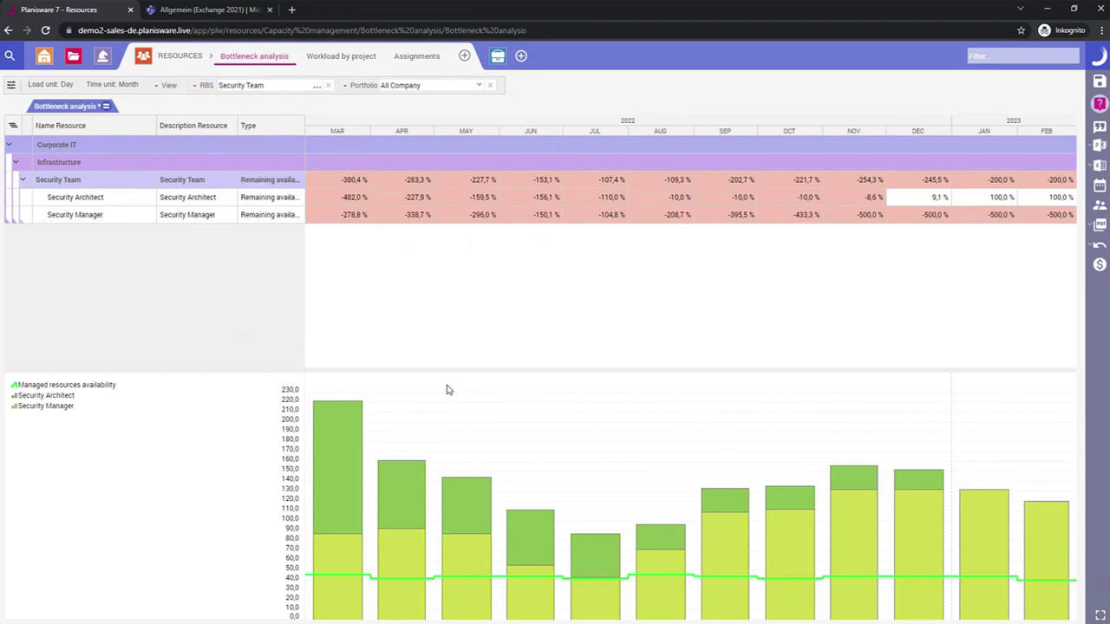
click(331, 57)
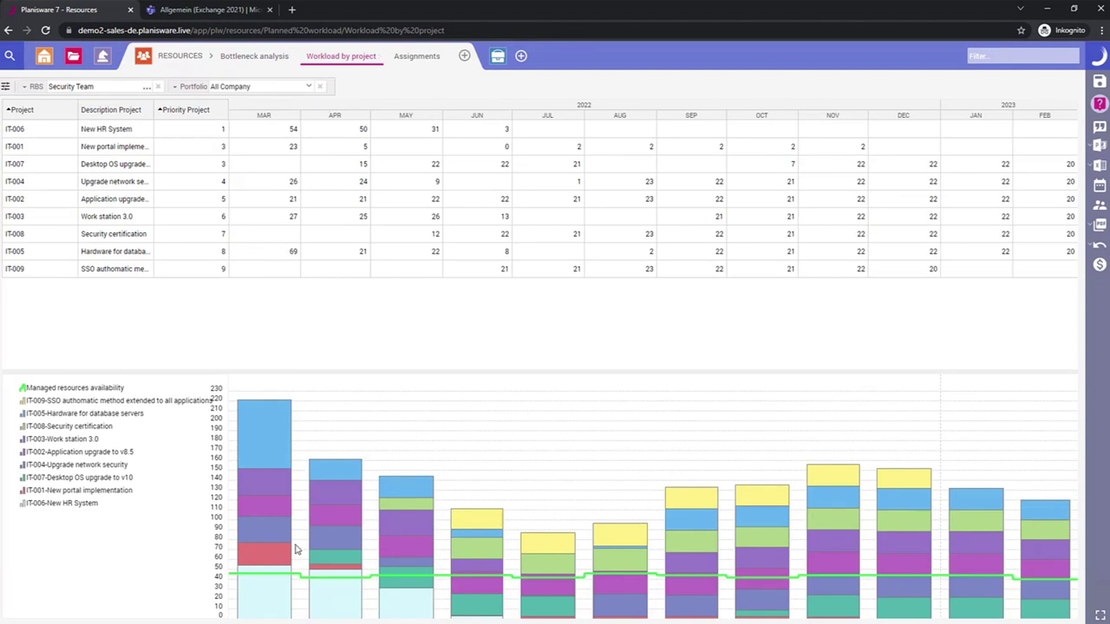
mouse_move(347, 610)
In the resource assignments, look up the remaining availability for the Security Manager demand on IT-006 IT-PH03-Development.
click(416, 57)
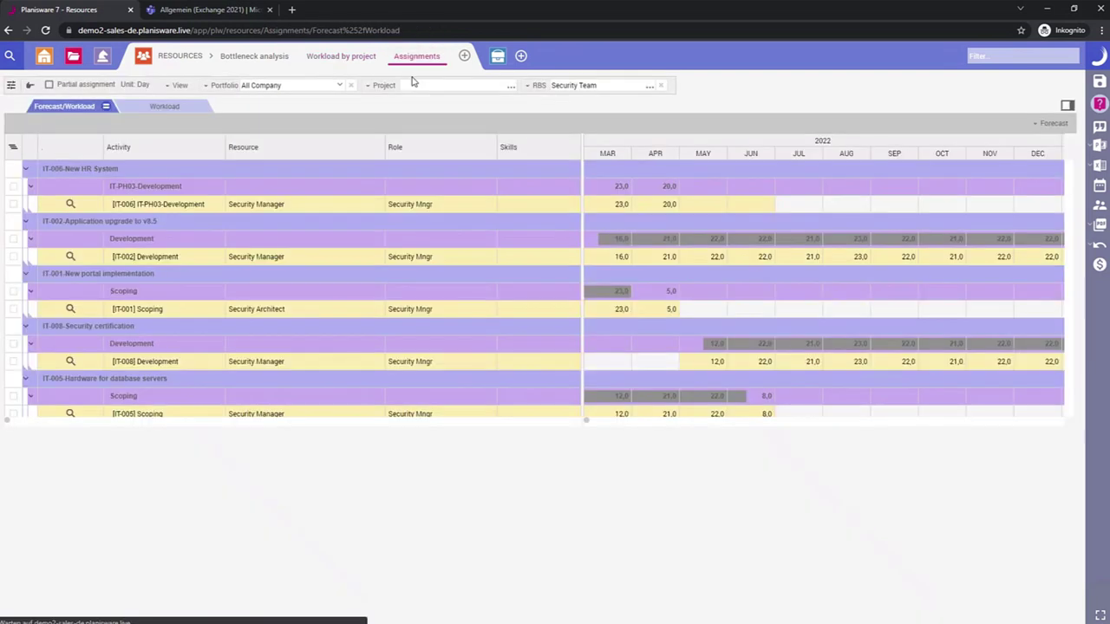
click(71, 204)
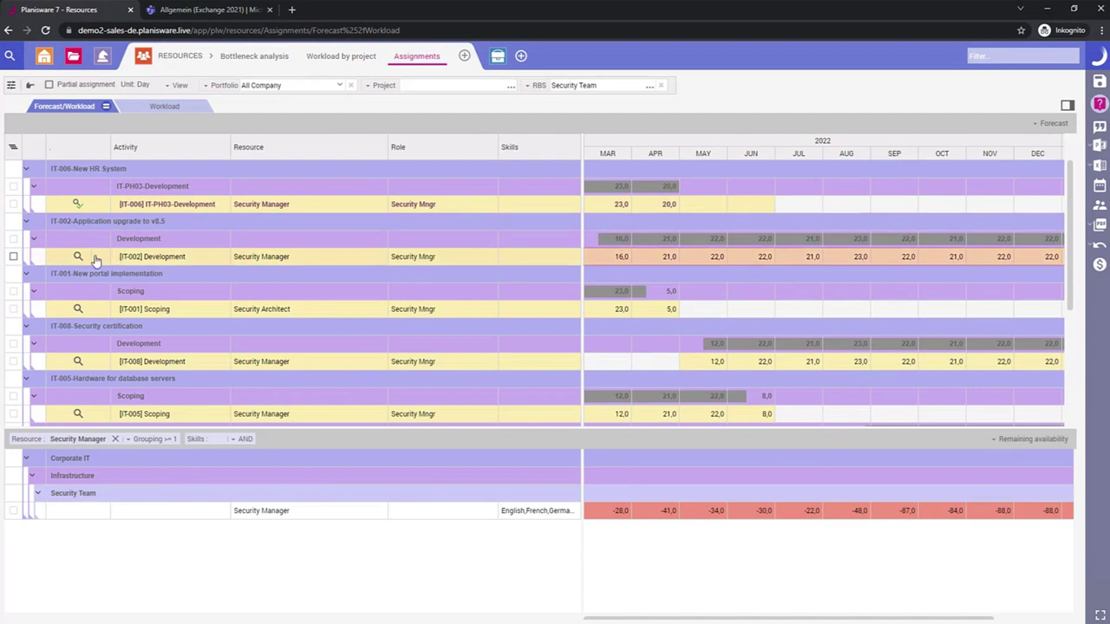
scroll(77, 264, down, 2)
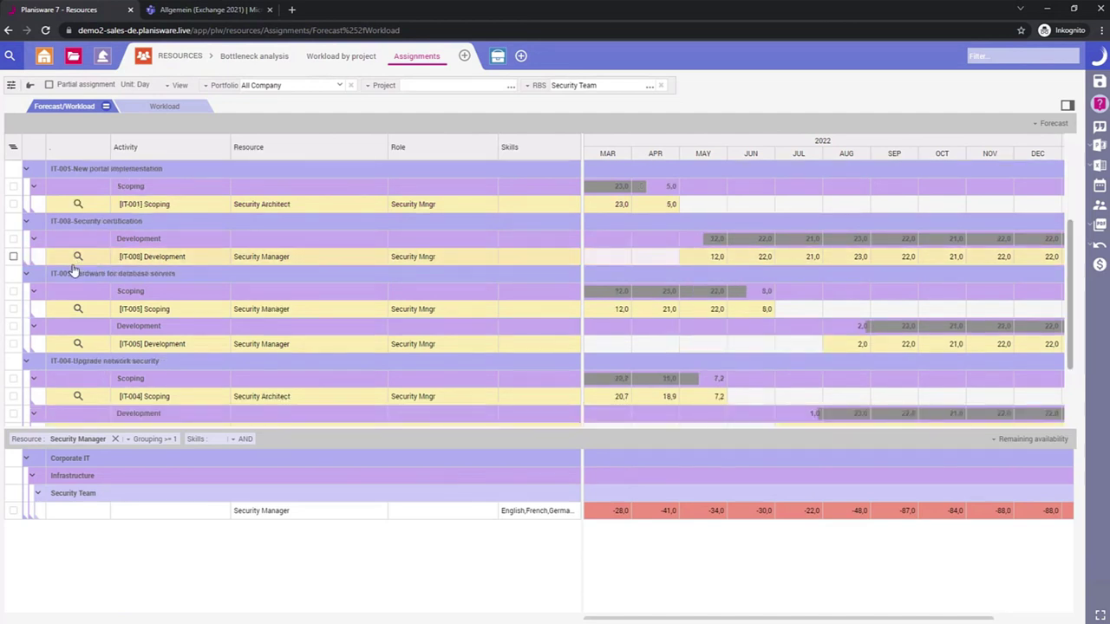
Filter the assignments to the Infrastructure RBS and look up candidates for the IT Developer demand on IT-006 Tests.
click(600, 87)
text(infra)
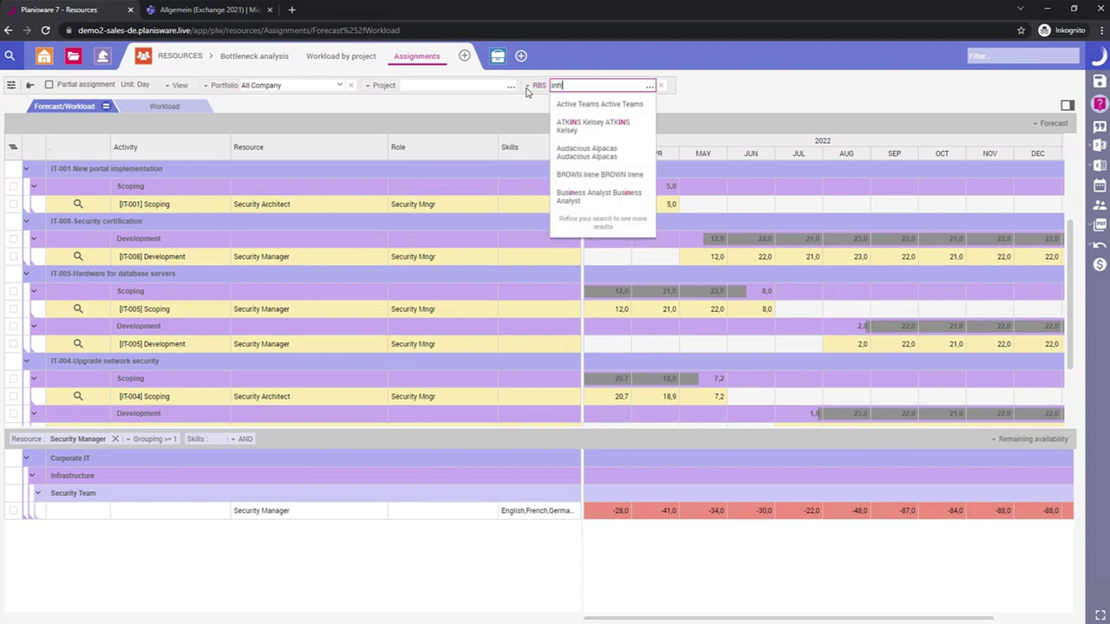
click(593, 103)
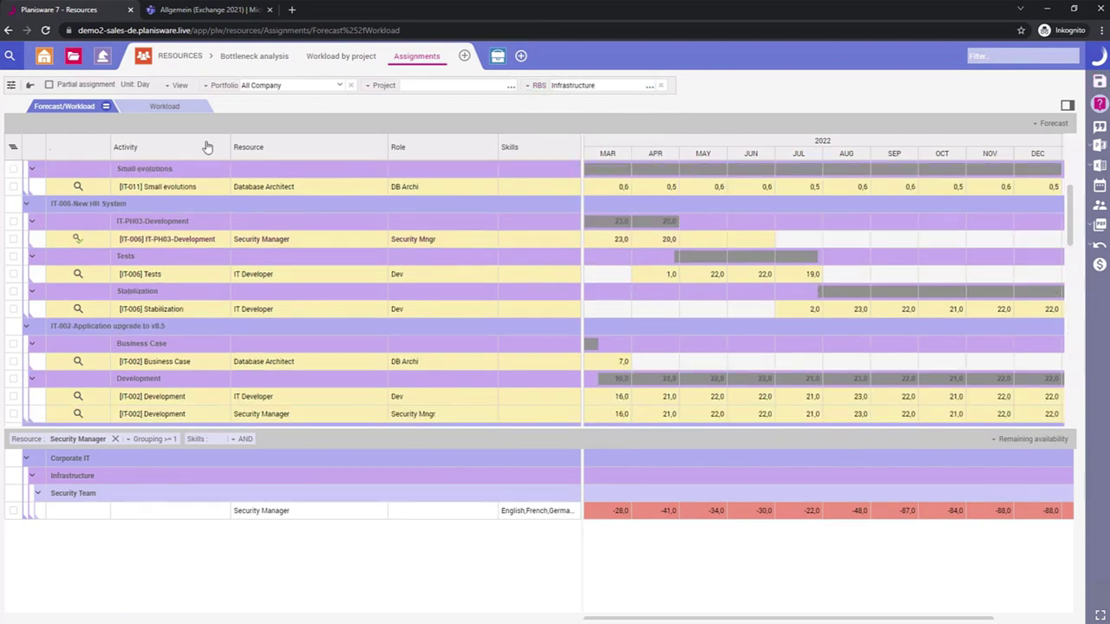
click(79, 276)
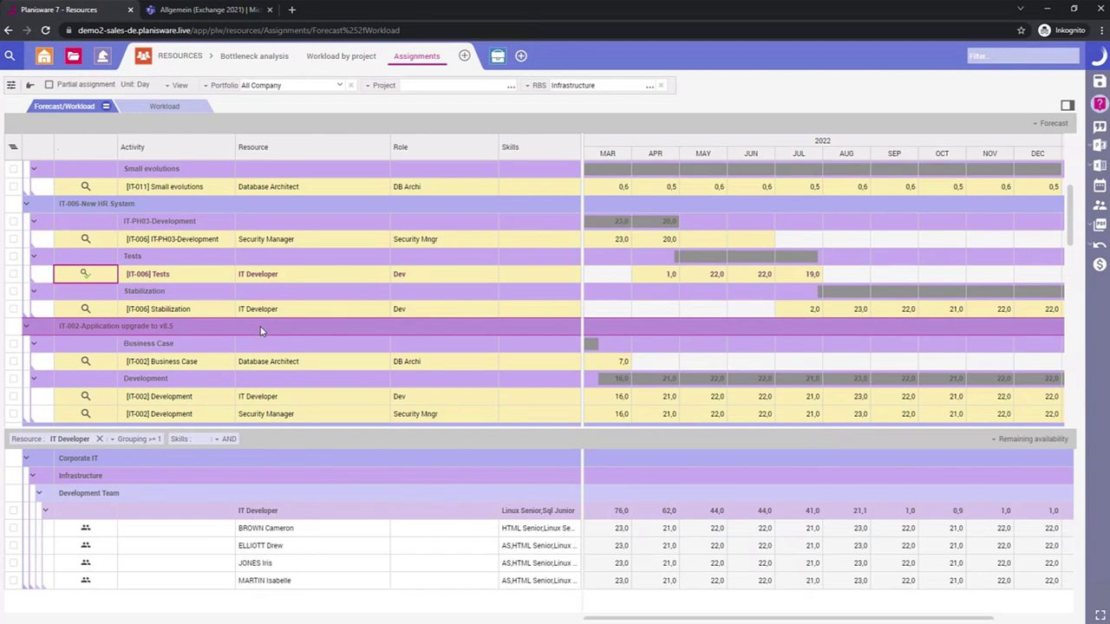
scroll(260, 331, up, 3)
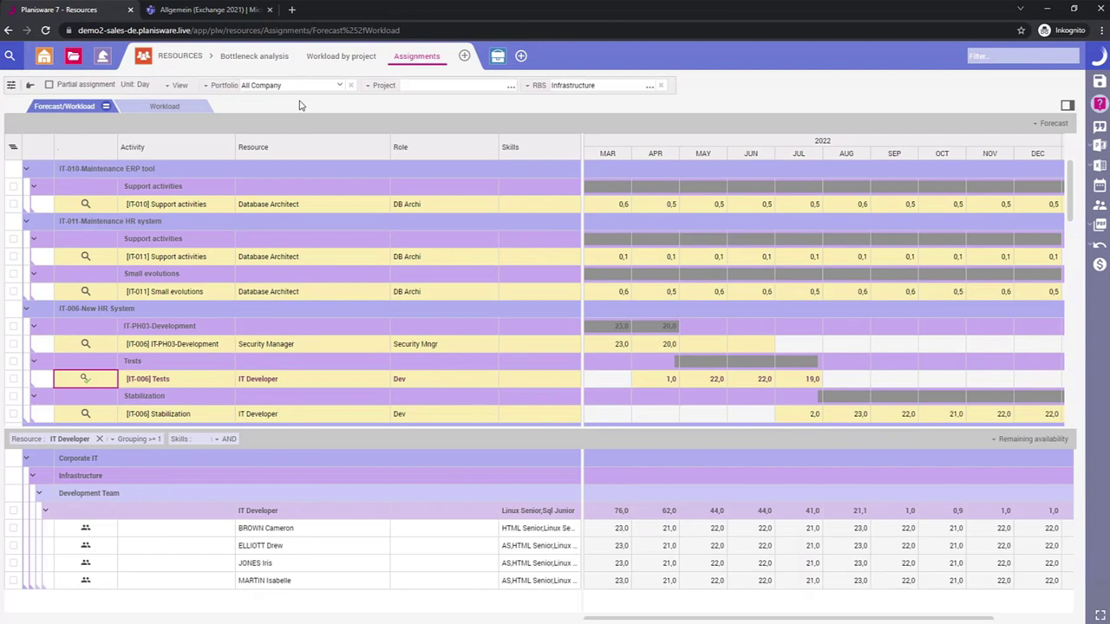
Open the Software Development board from the DEV-100 Gantt and place the Mobile App requirement in To do for the team member without stories.
click(74, 57)
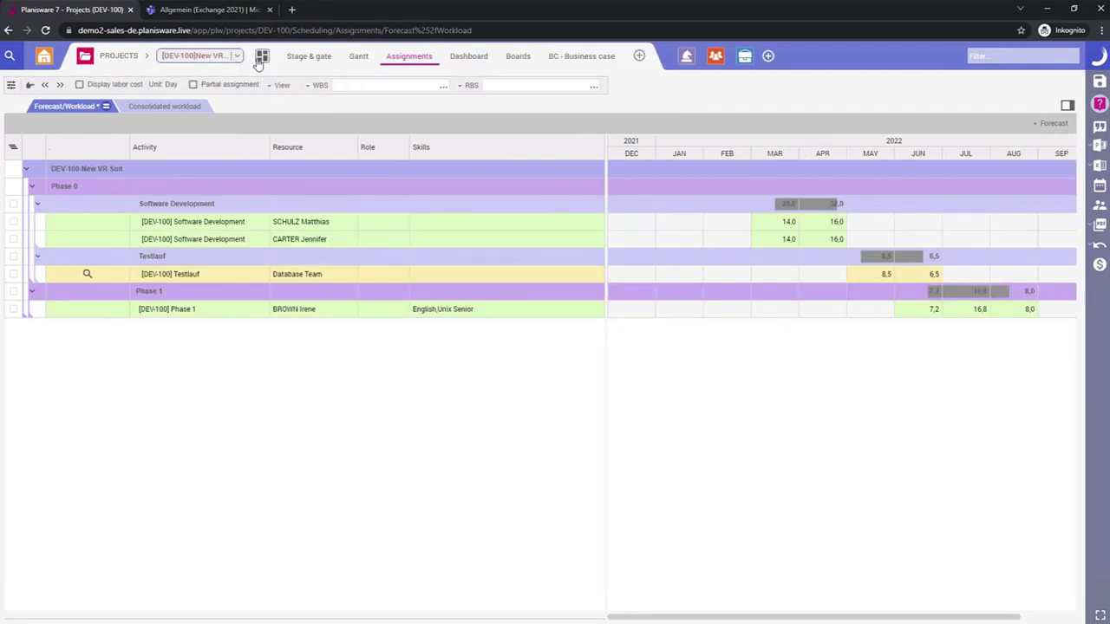
click(359, 57)
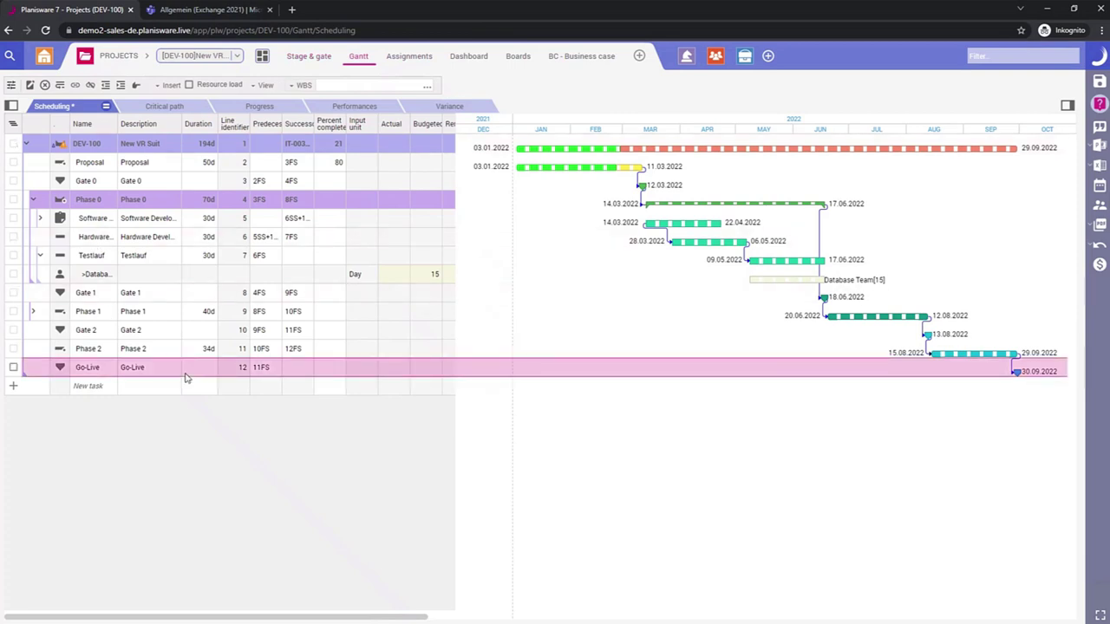
click(60, 220)
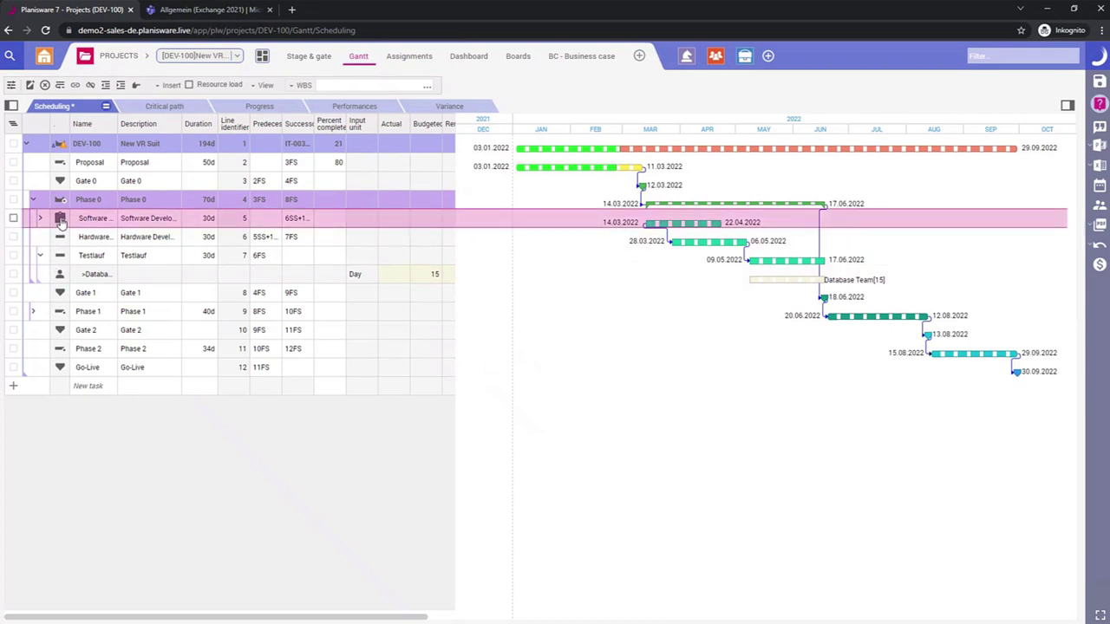
click(60, 219)
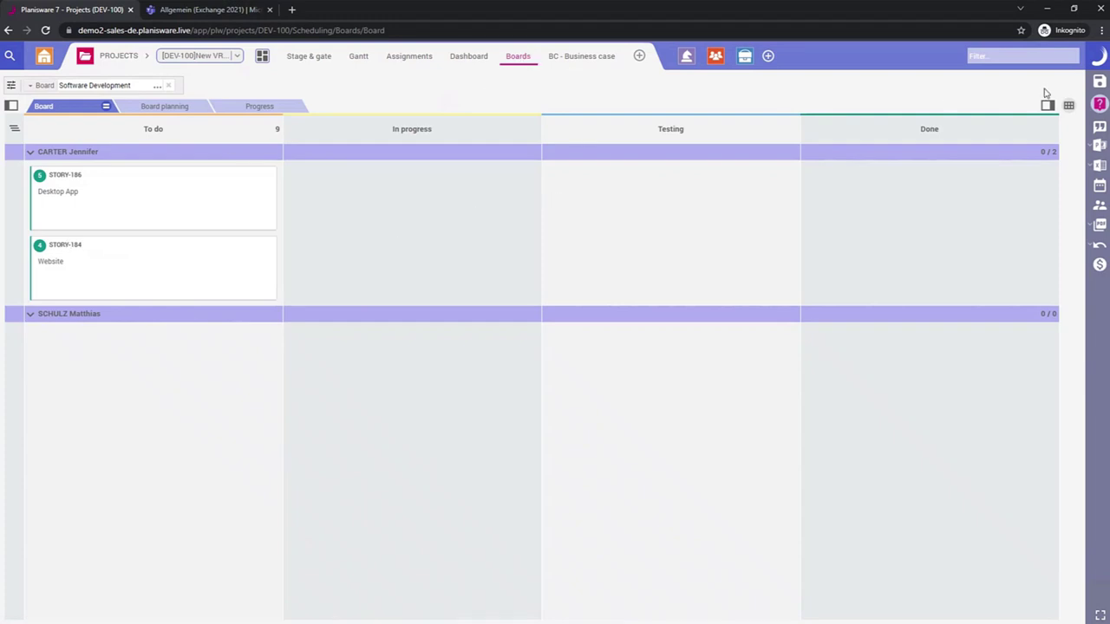
click(1046, 103)
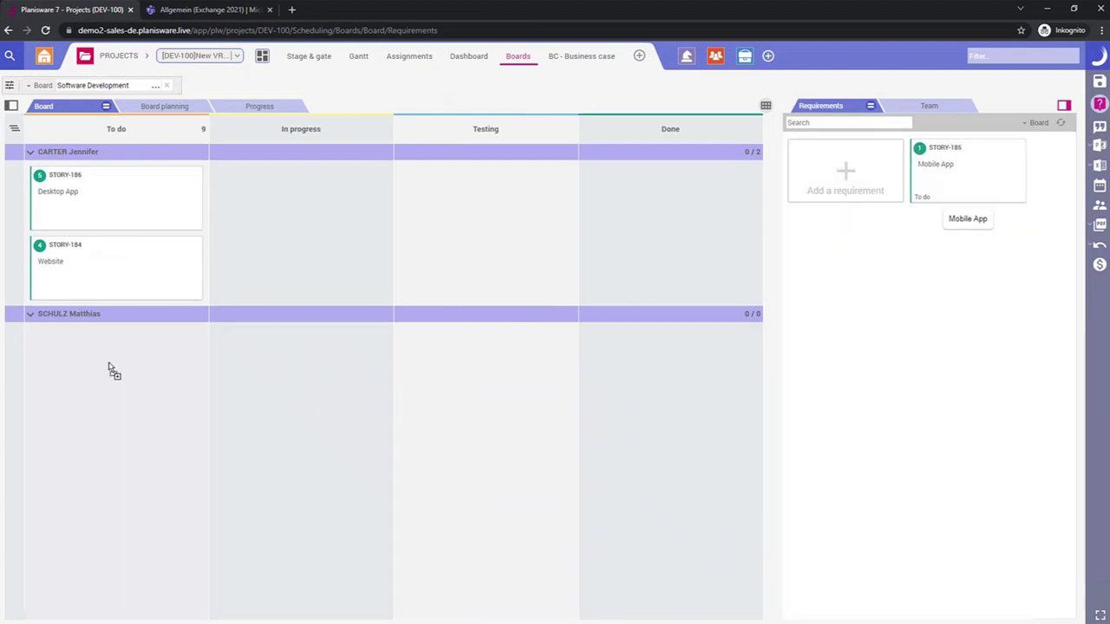
drag(440, 367, 441, 367)
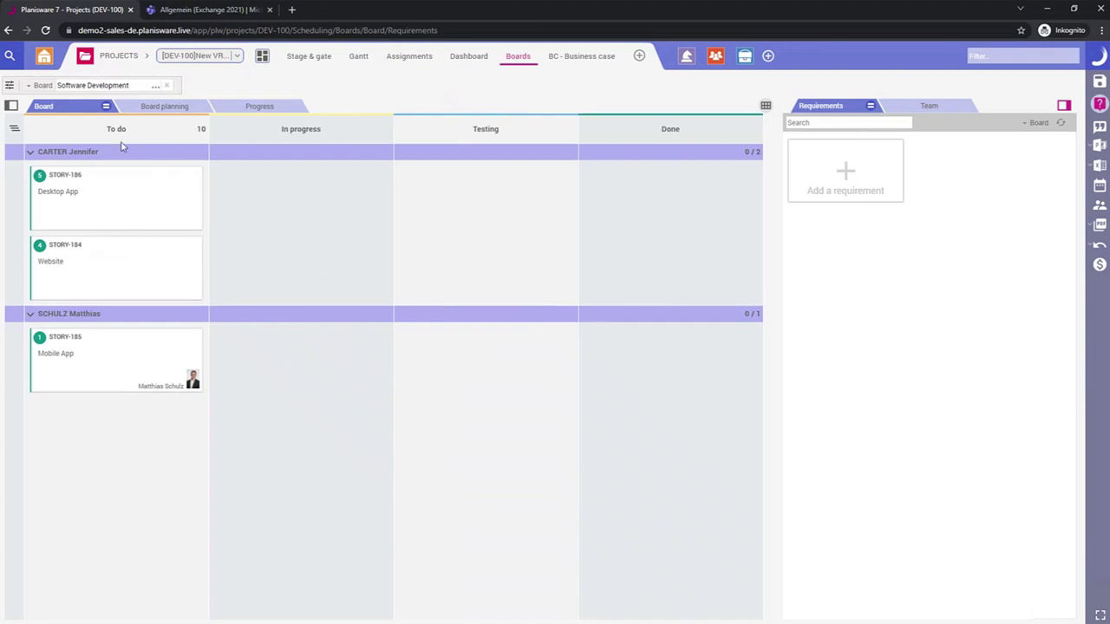
Open the Mobile App requirement from the home workbox and move its card to Done in the personal requirements board.
click(44, 58)
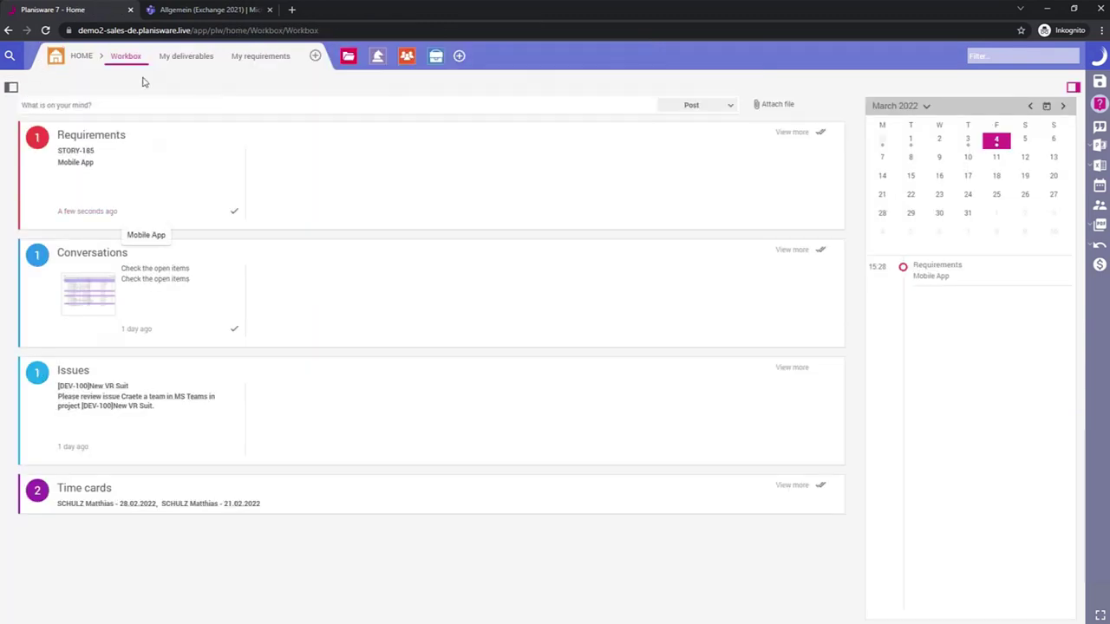
click(76, 163)
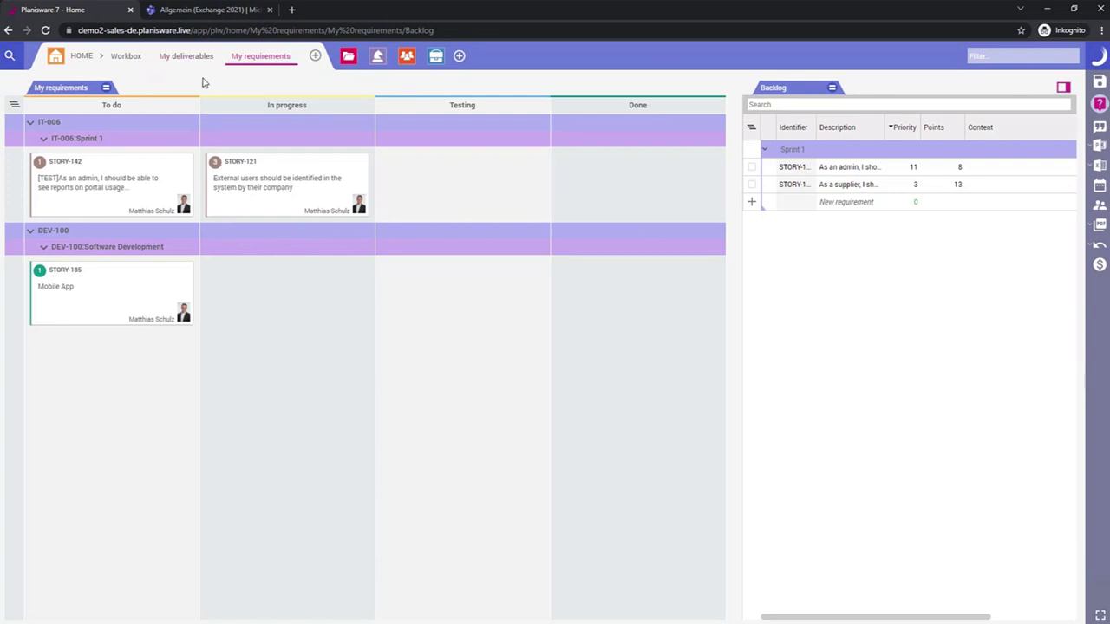
drag(119, 173, 130, 214)
drag(93, 287, 617, 323)
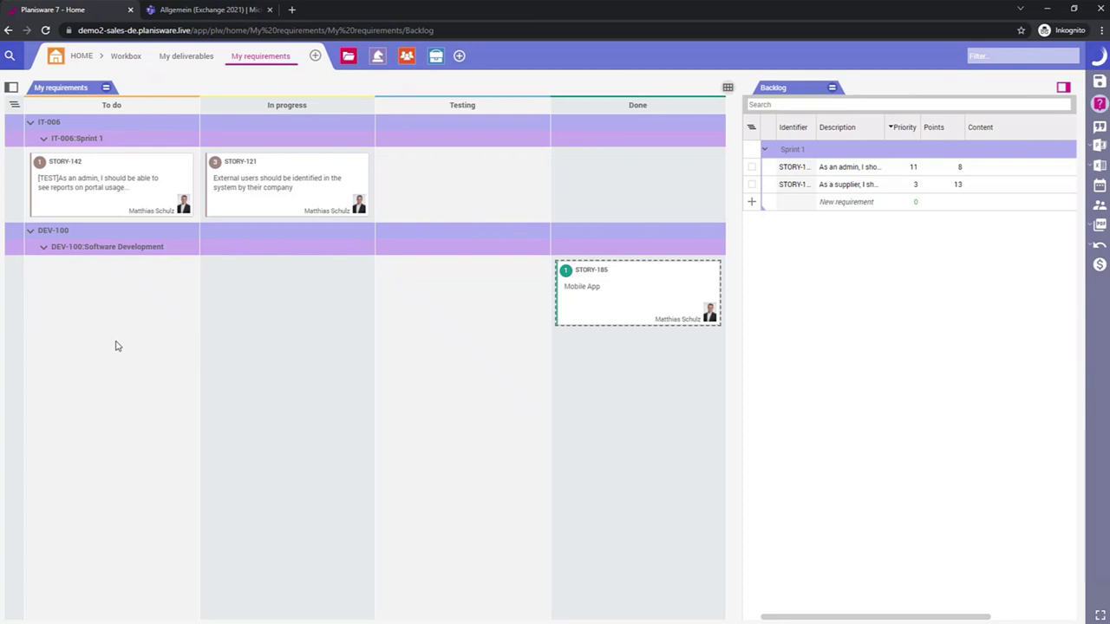
Move the Website story to Done on the DEV-100 Software Development board and review the activity's progress and requirements status.
click(348, 57)
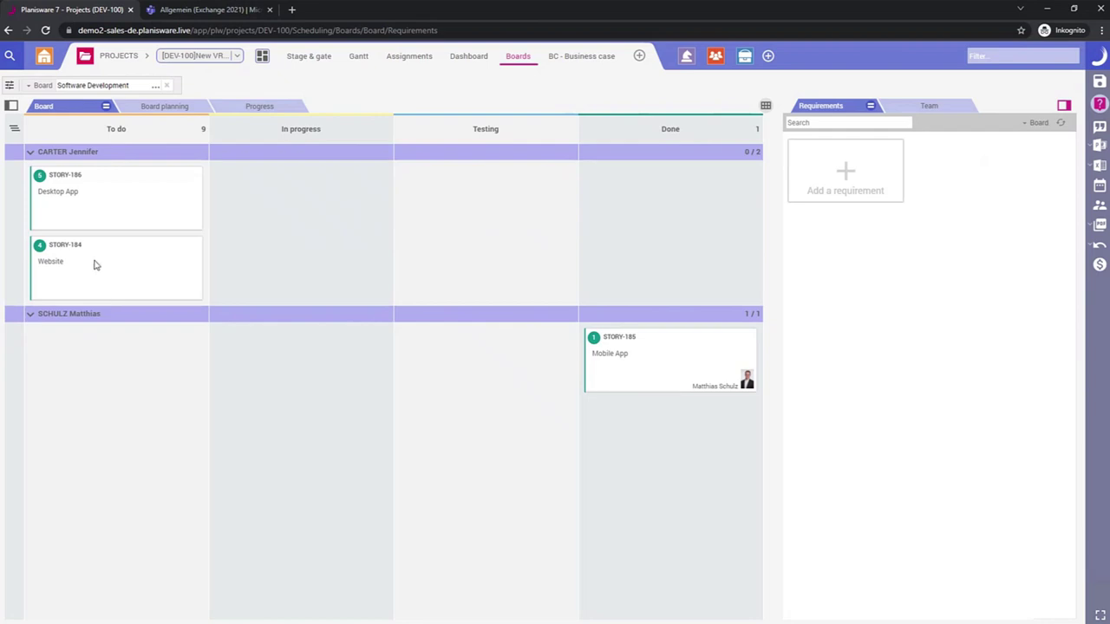
drag(93, 257, 641, 238)
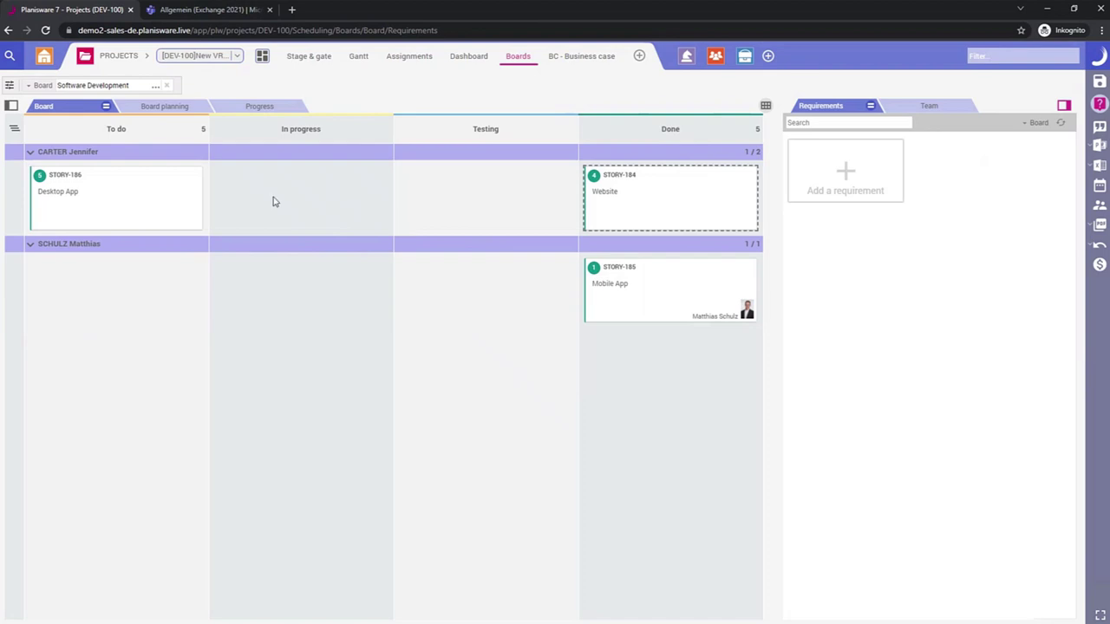
click(257, 108)
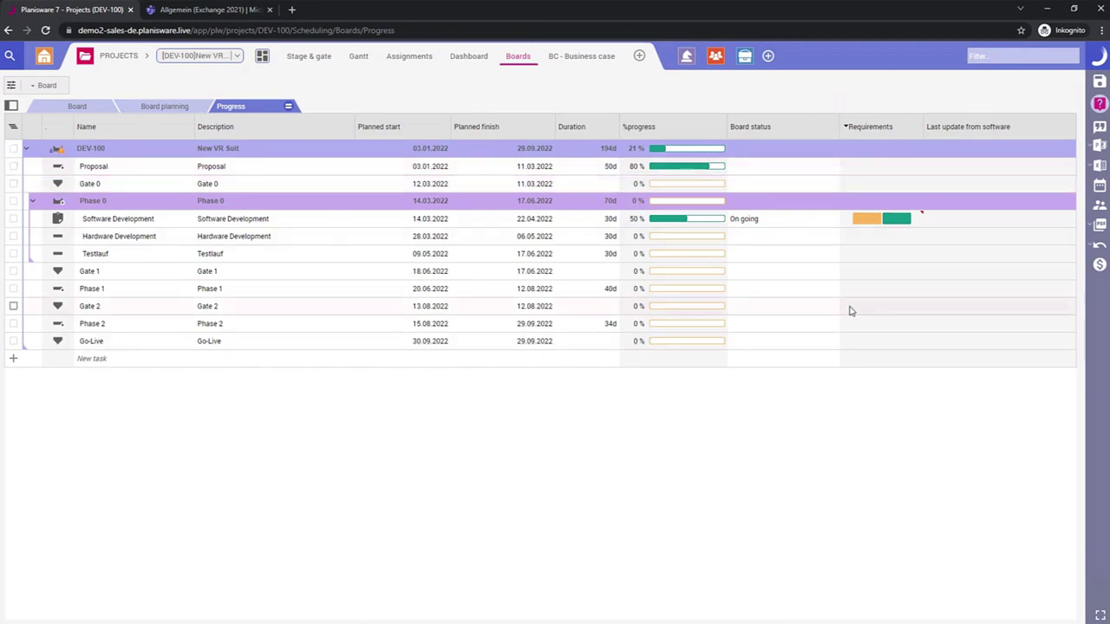
click(863, 260)
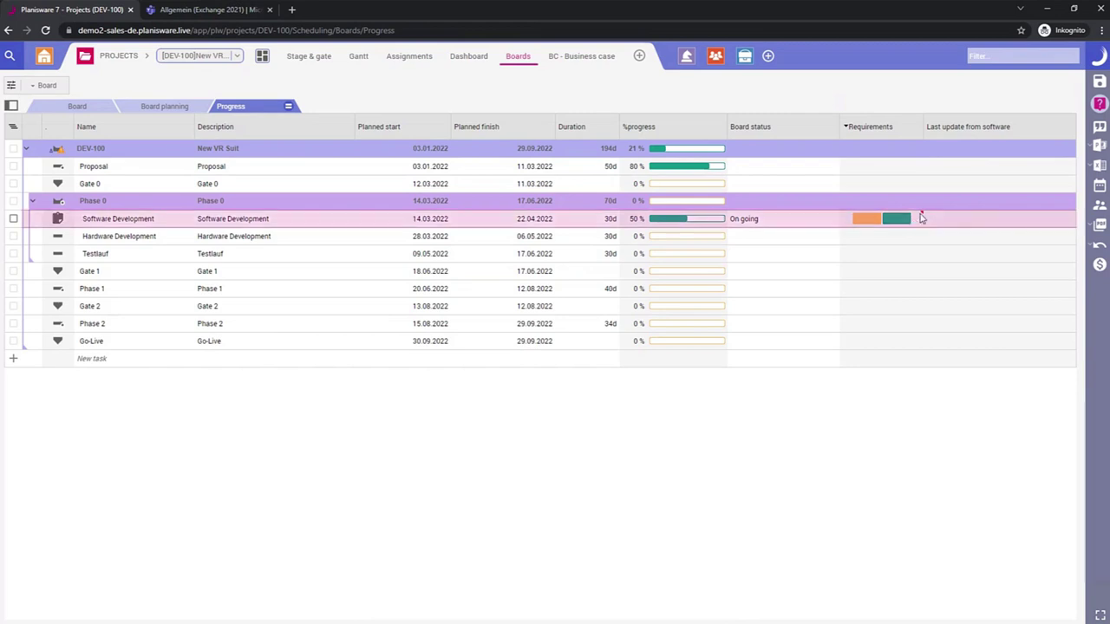
mouse_move(922, 216)
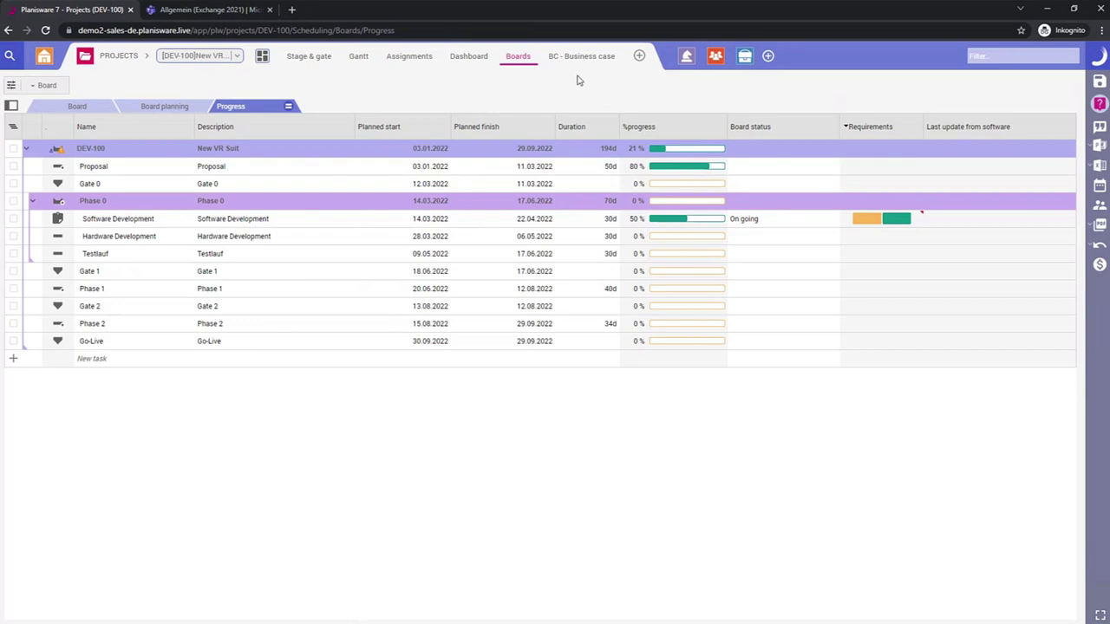
Display labor costs in EUR for the DEV-100 assignments with the resource list hidden, and open the Project Status report dashboard.
click(408, 57)
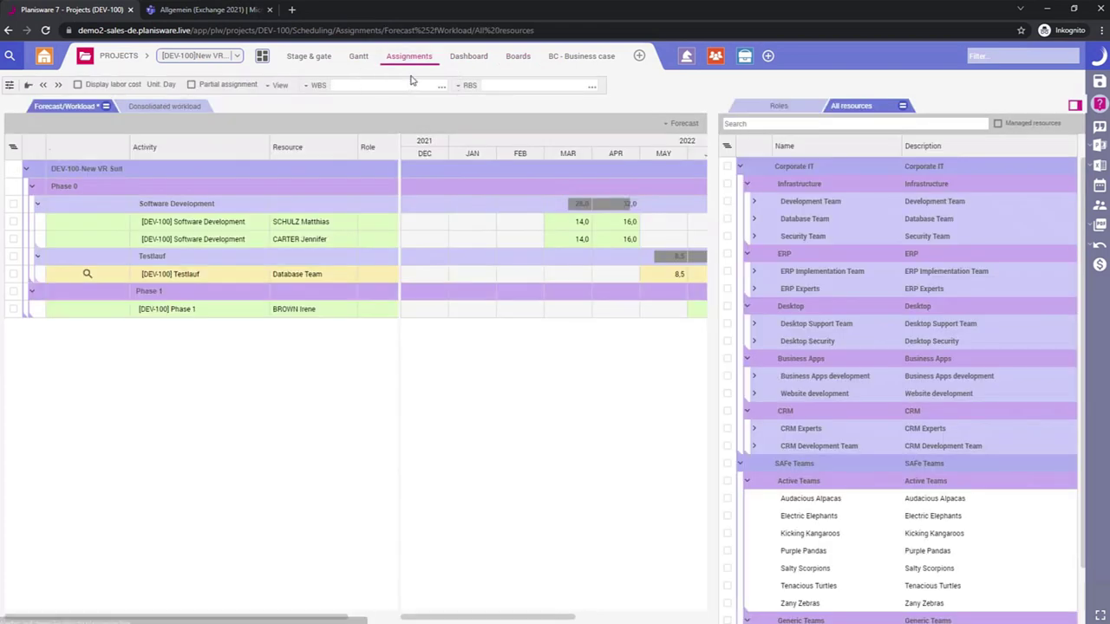
click(1073, 106)
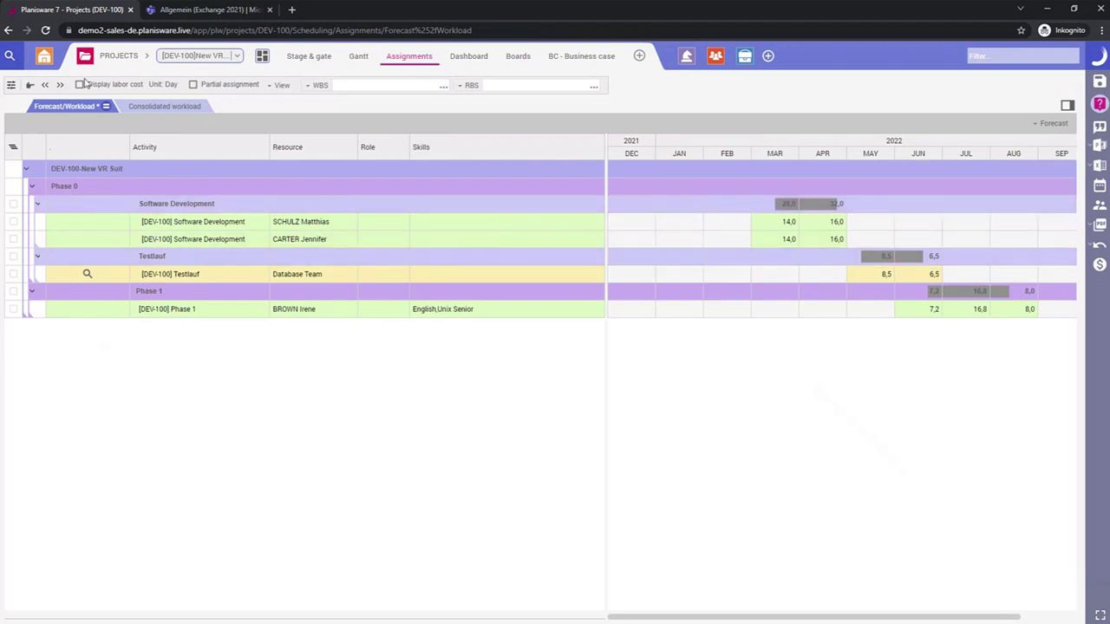
click(79, 85)
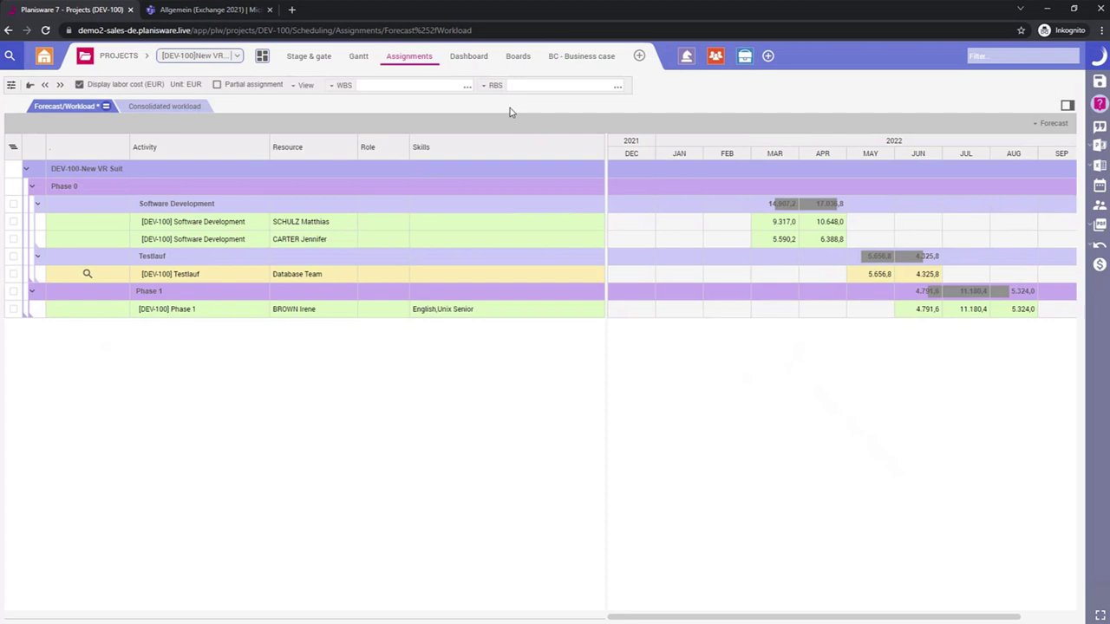
click(465, 59)
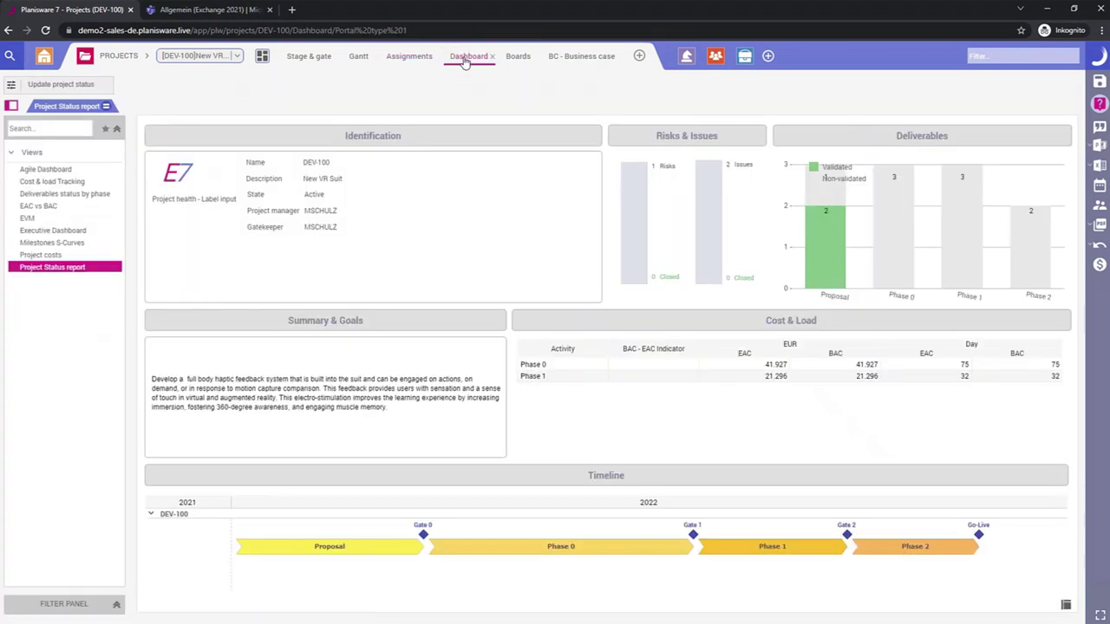